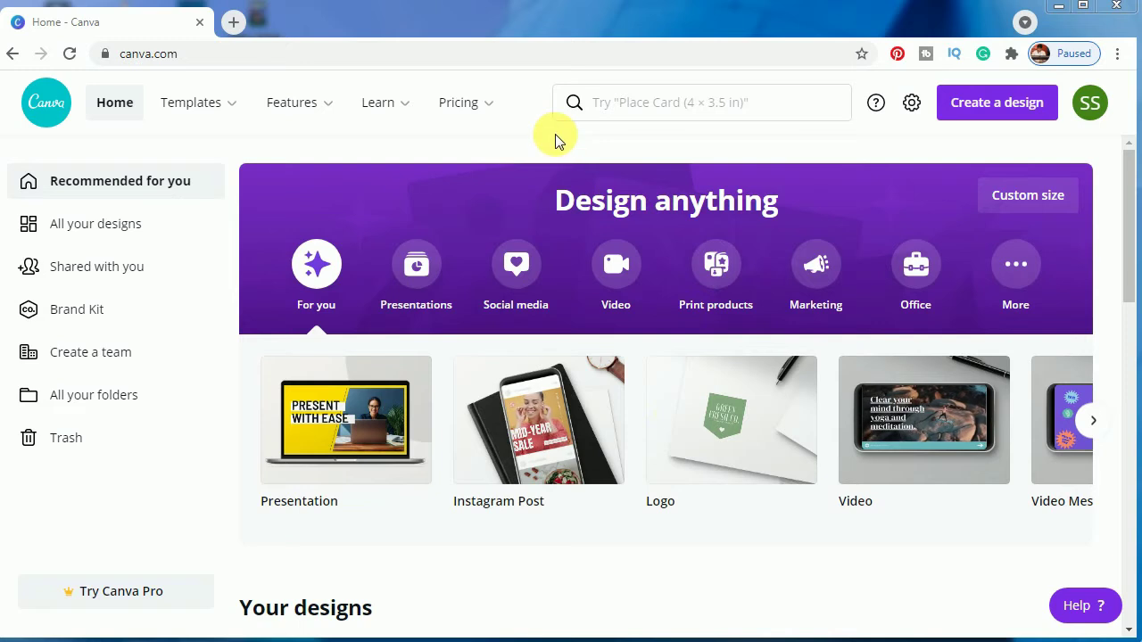
# Search for the YouTube Thumbnail design type and create a blank YouTube Thumbnail design.
pyautogui.click(649, 106)
pyautogui.write('yo')
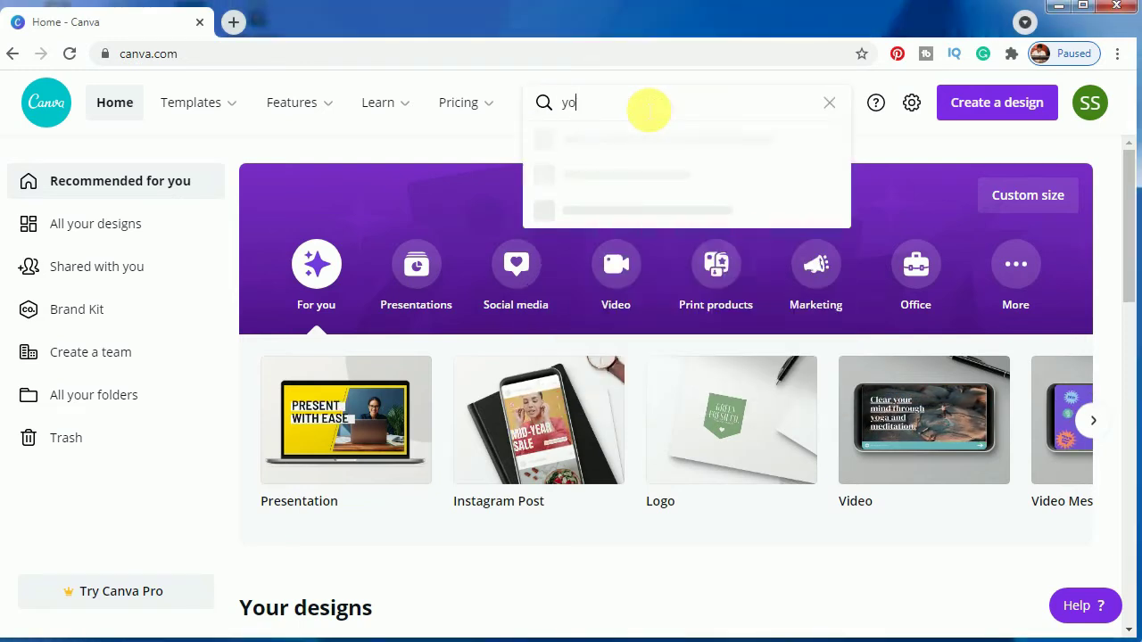
pyautogui.write('utube')
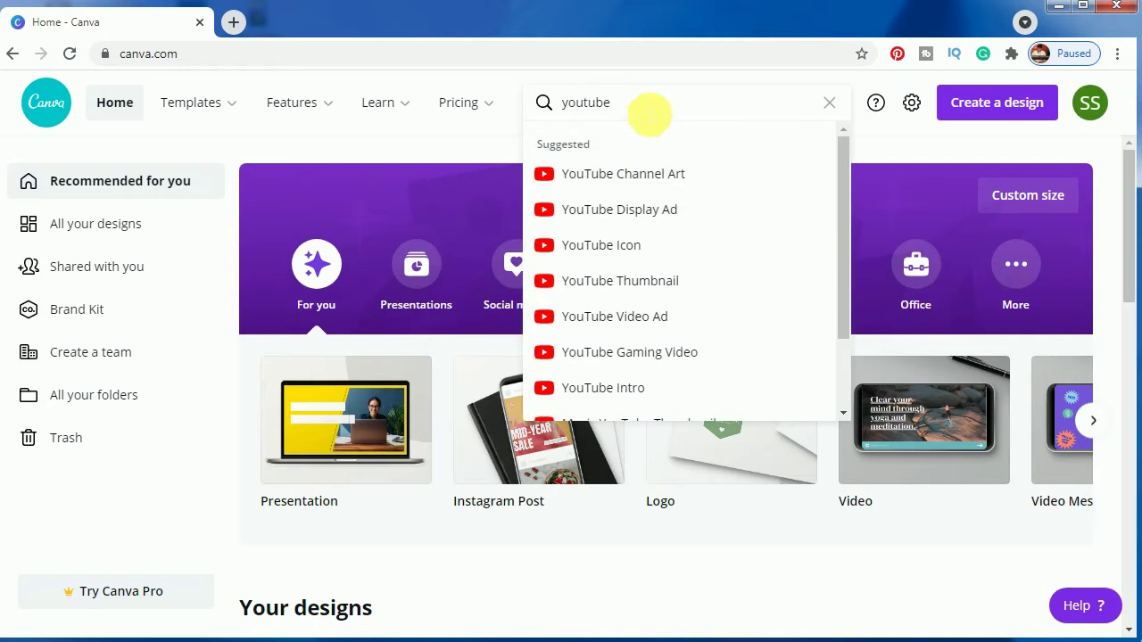
pyautogui.click(641, 287)
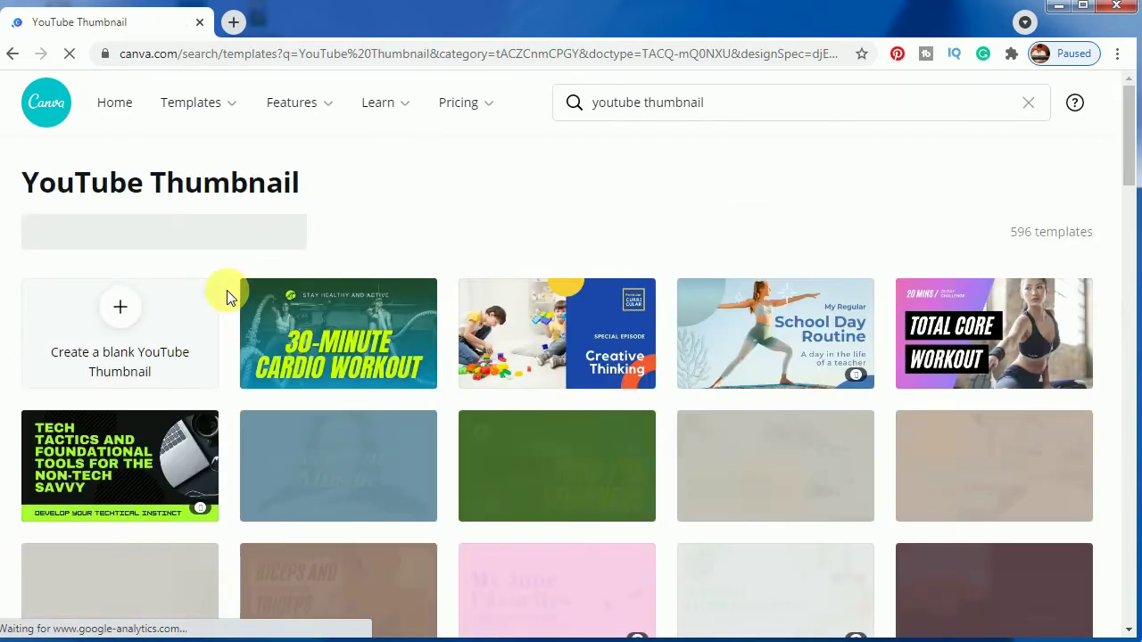
pyautogui.click(115, 322)
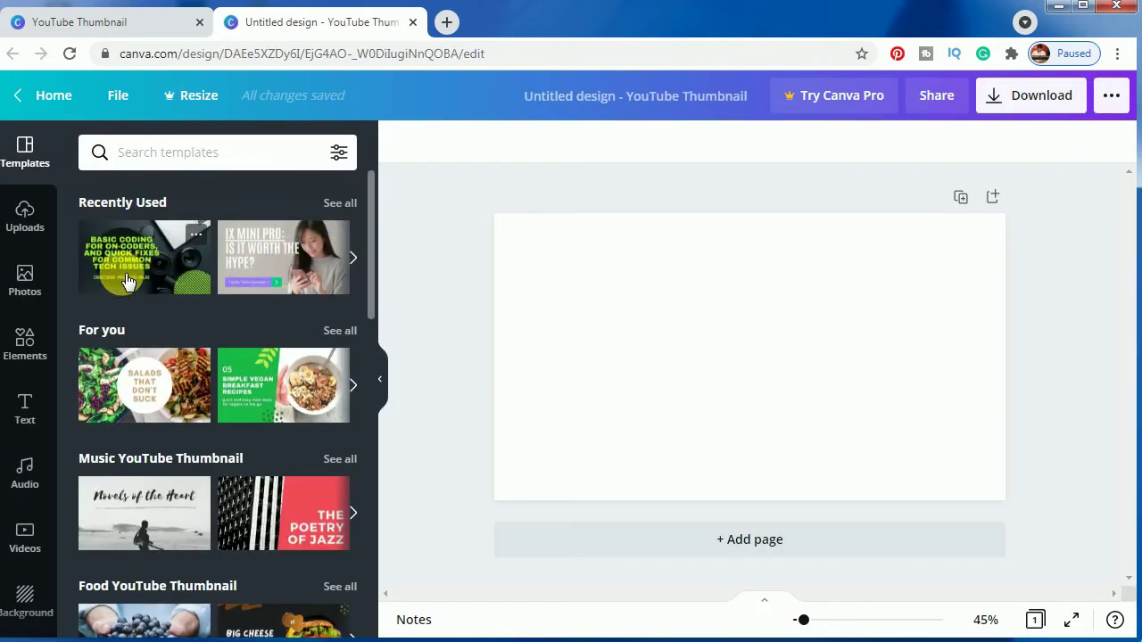
# Place the uploaded palm tree and wave image on the page and enlarge it from the page's left edge to the full page height.
pyautogui.click(36, 217)
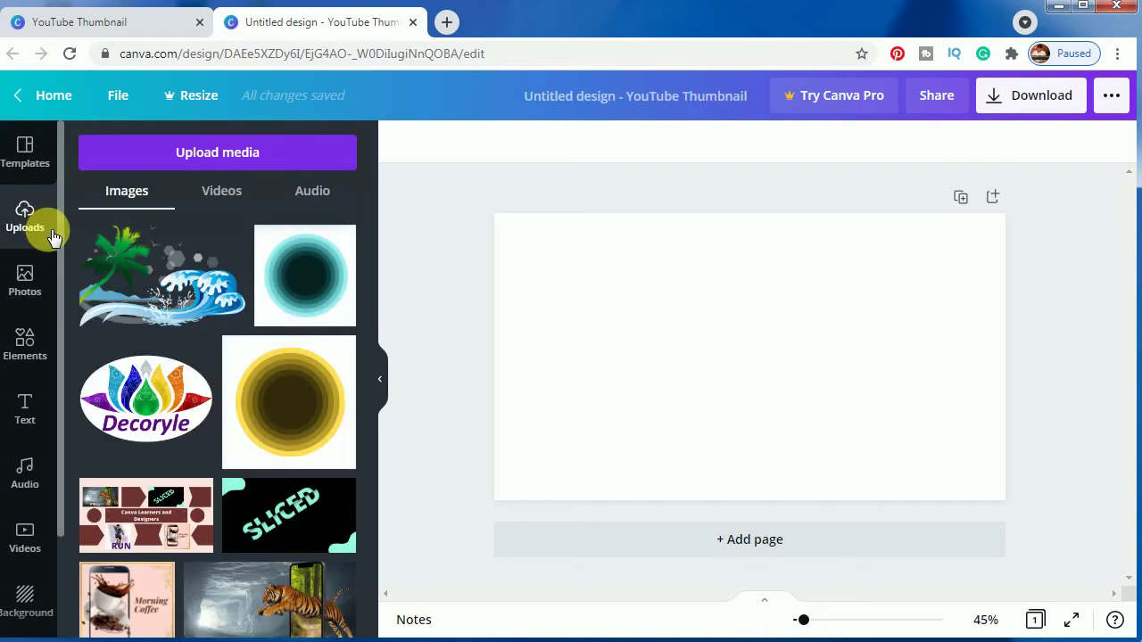
pyautogui.click(133, 290)
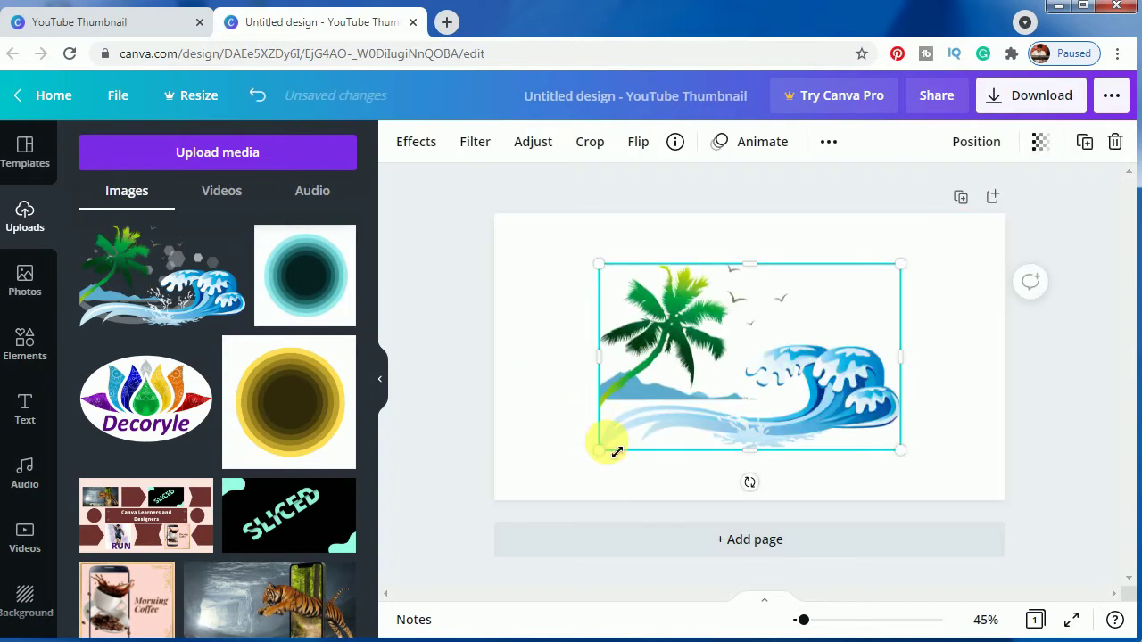
pyautogui.moveTo(608, 458); pyautogui.dragTo(628, 434)
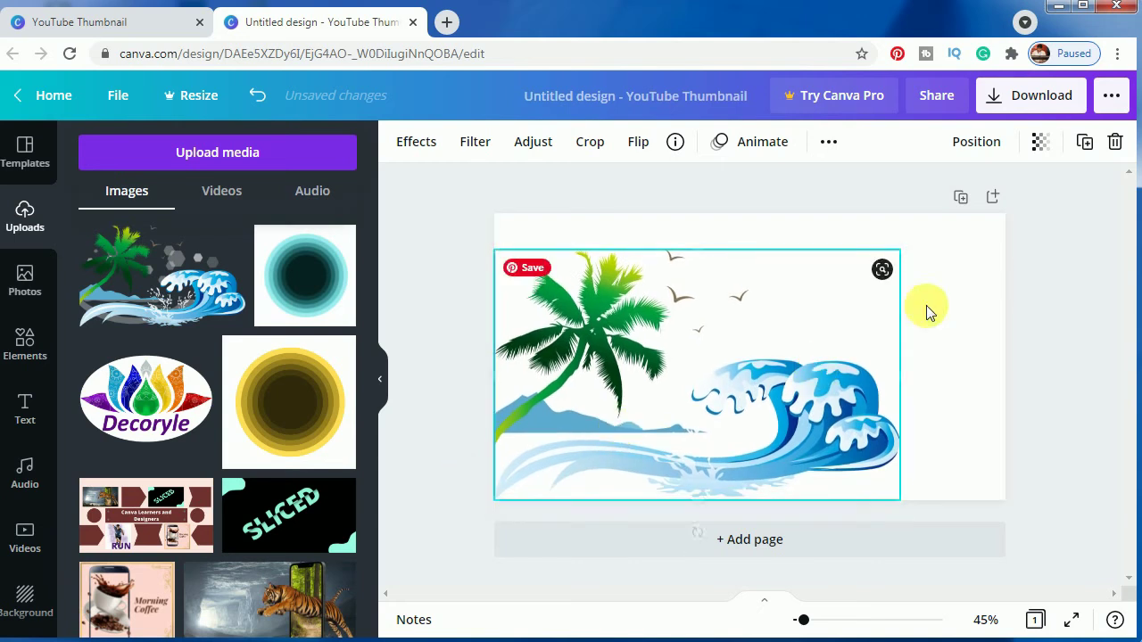
pyautogui.moveTo(911, 258); pyautogui.dragTo(962, 210)
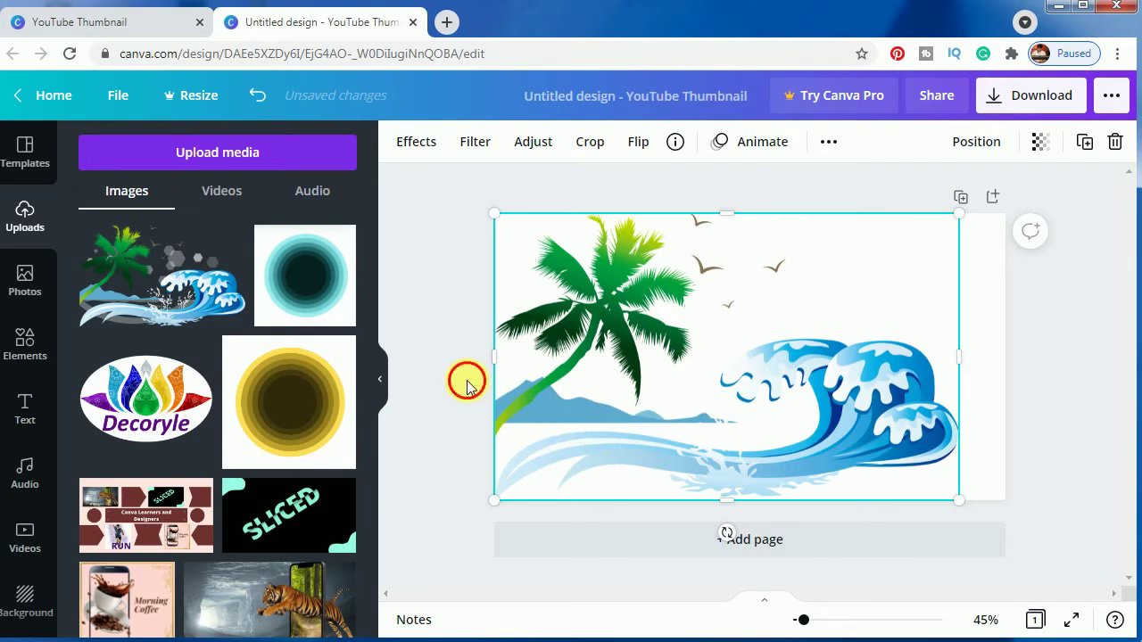
pyautogui.click(455, 323)
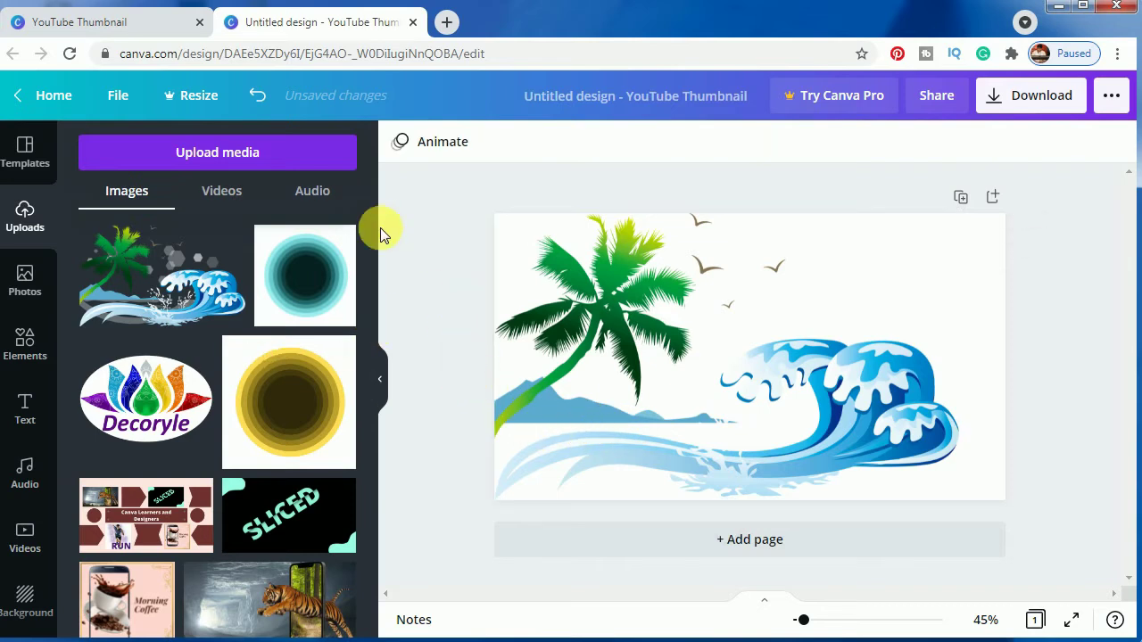
# Add a heading to the page with the text "SEAWAVE".
pyautogui.click(26, 403)
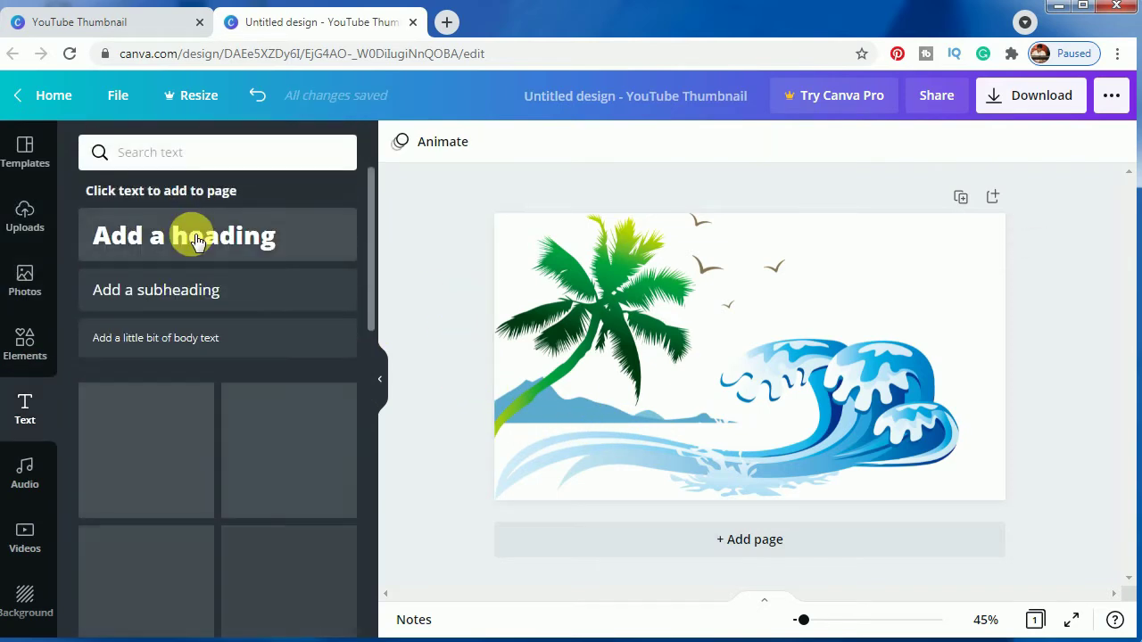
pyautogui.click(196, 243)
pyautogui.moveTo(740, 408); pyautogui.dragTo(734, 416)
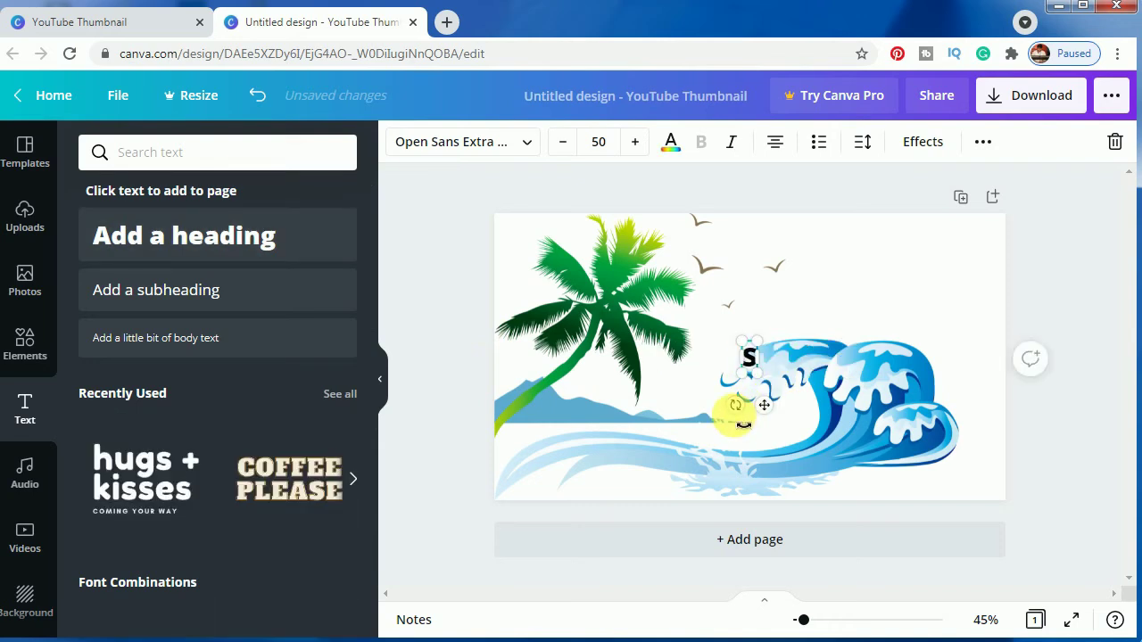
pyautogui.write('SEAWAVE')
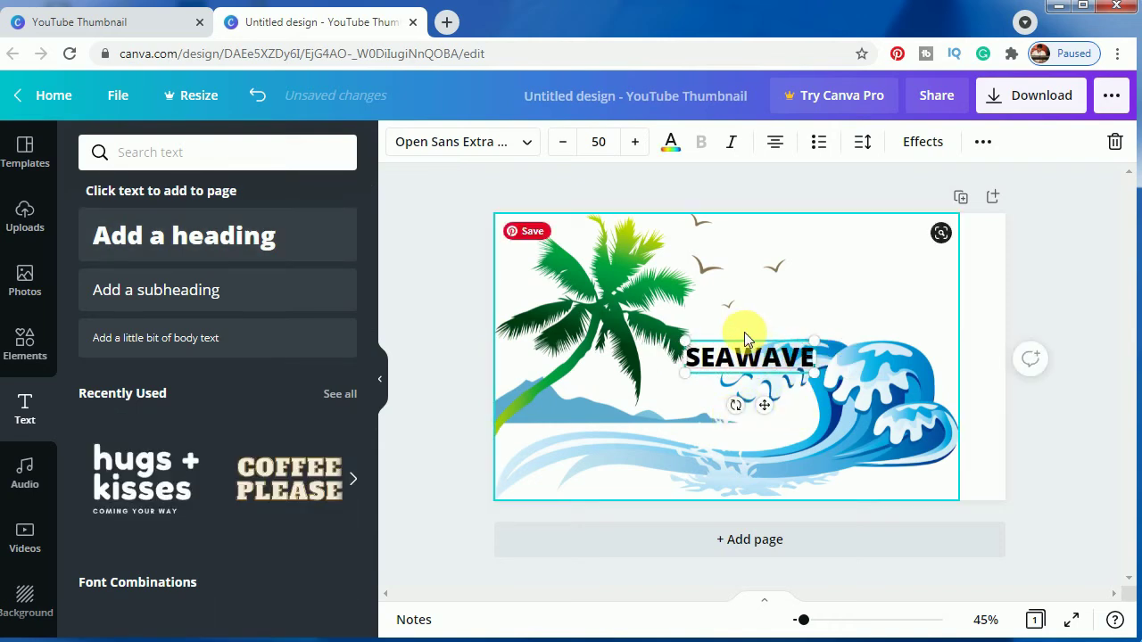
# Set the SEAWAVE heading's font size to 104 and move it over the lower-left part of the image.
pyautogui.click(598, 142)
pyautogui.scroll(-5, 624, 295)
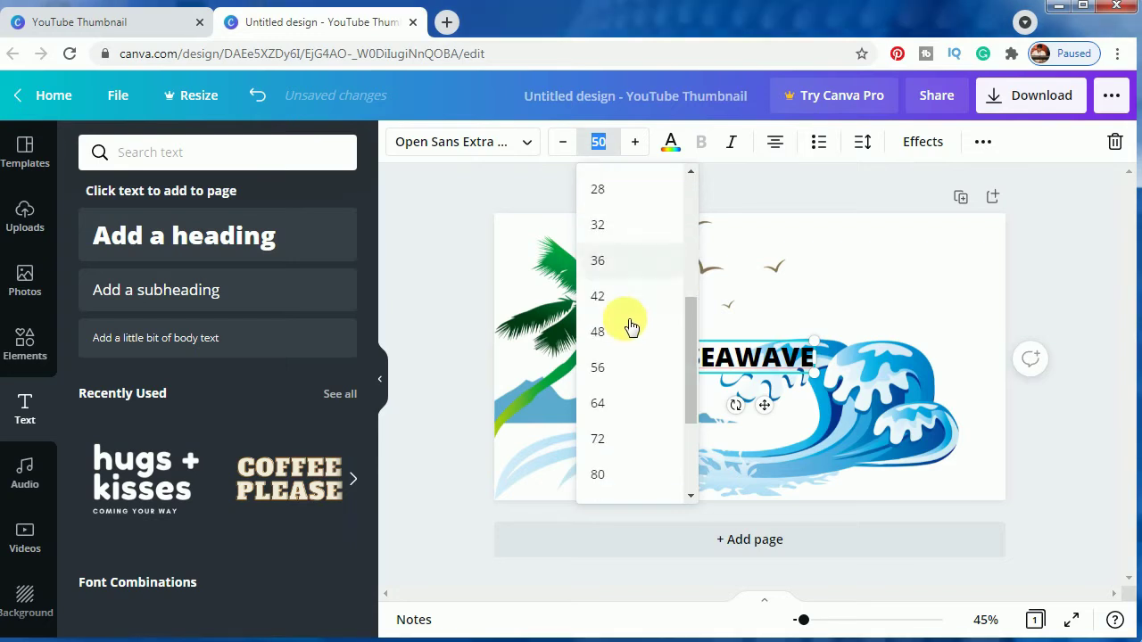
pyautogui.click(623, 457)
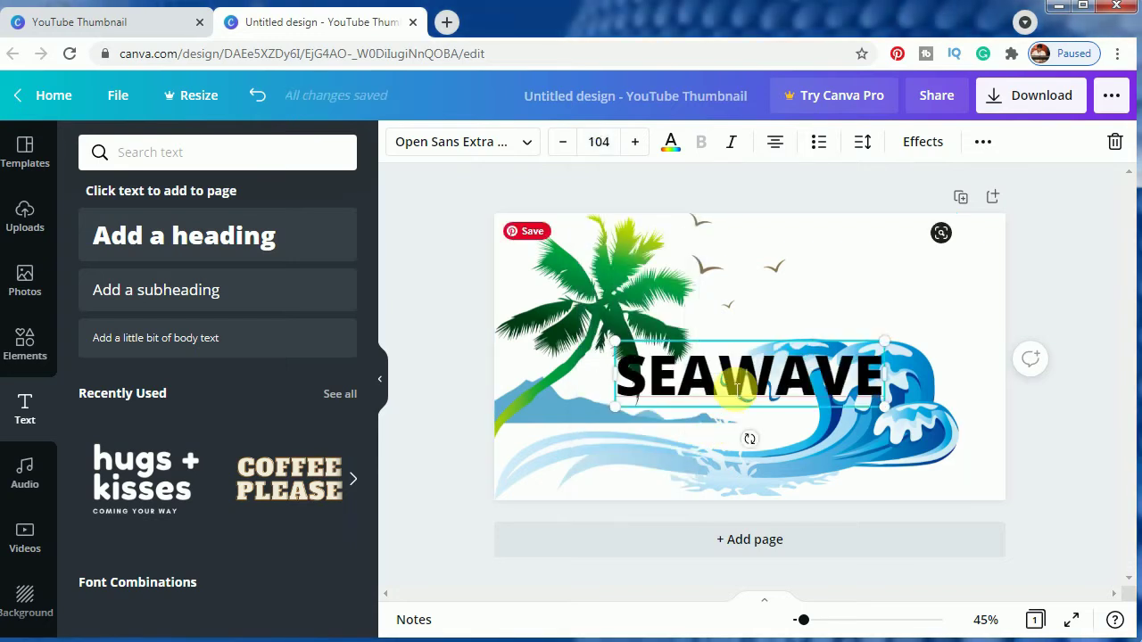
pyautogui.moveTo(733, 344); pyautogui.dragTo(631, 374)
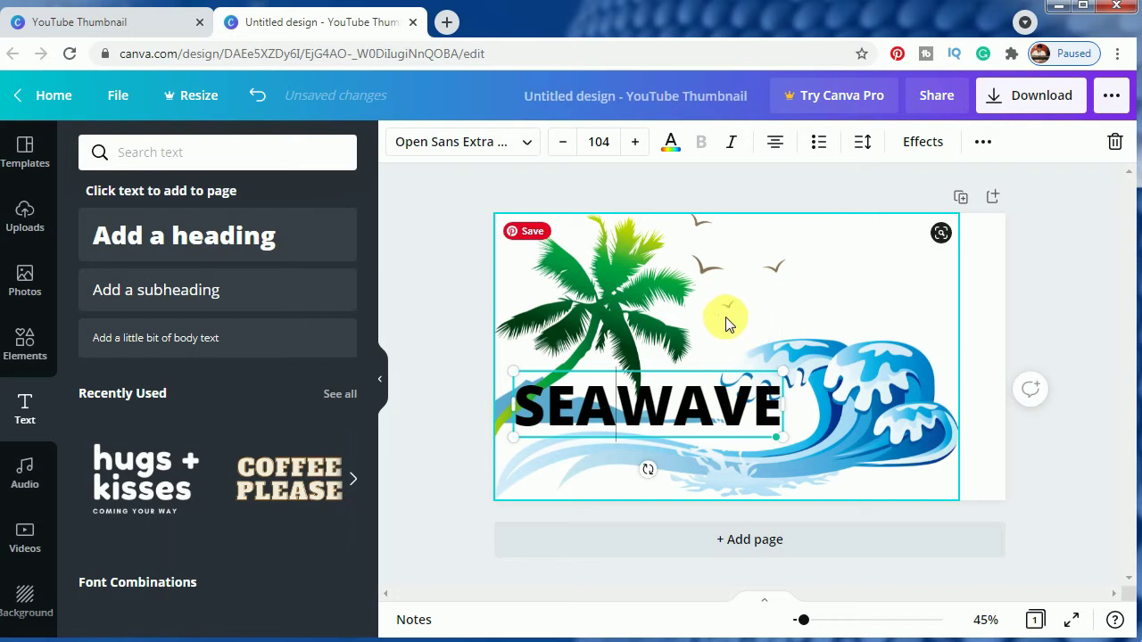
# Apply the Curve shape effect to the SEAWAVE heading with a curve value of -61.
pyautogui.click(922, 142)
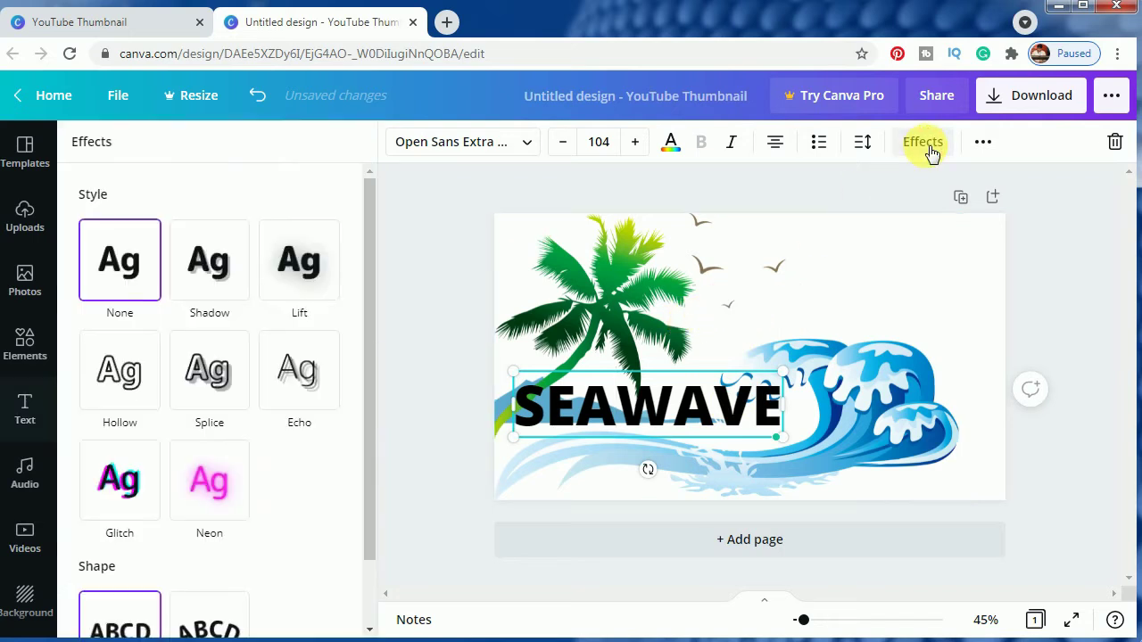
pyautogui.scroll(-1, 308, 531)
pyautogui.scroll(-1, 308, 531)
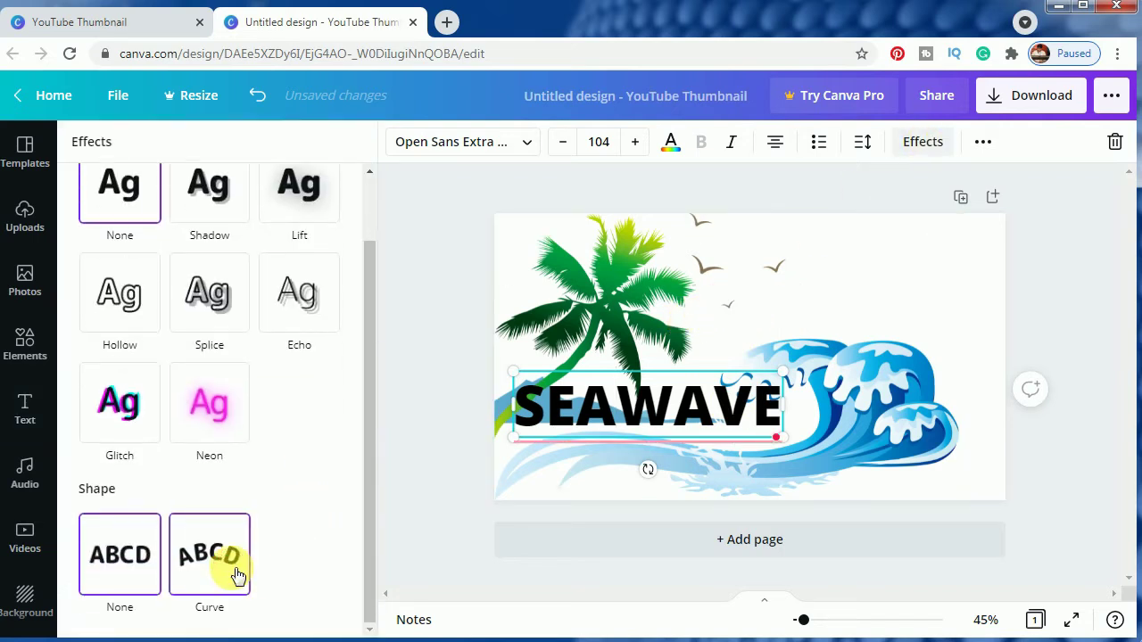
pyautogui.click(234, 571)
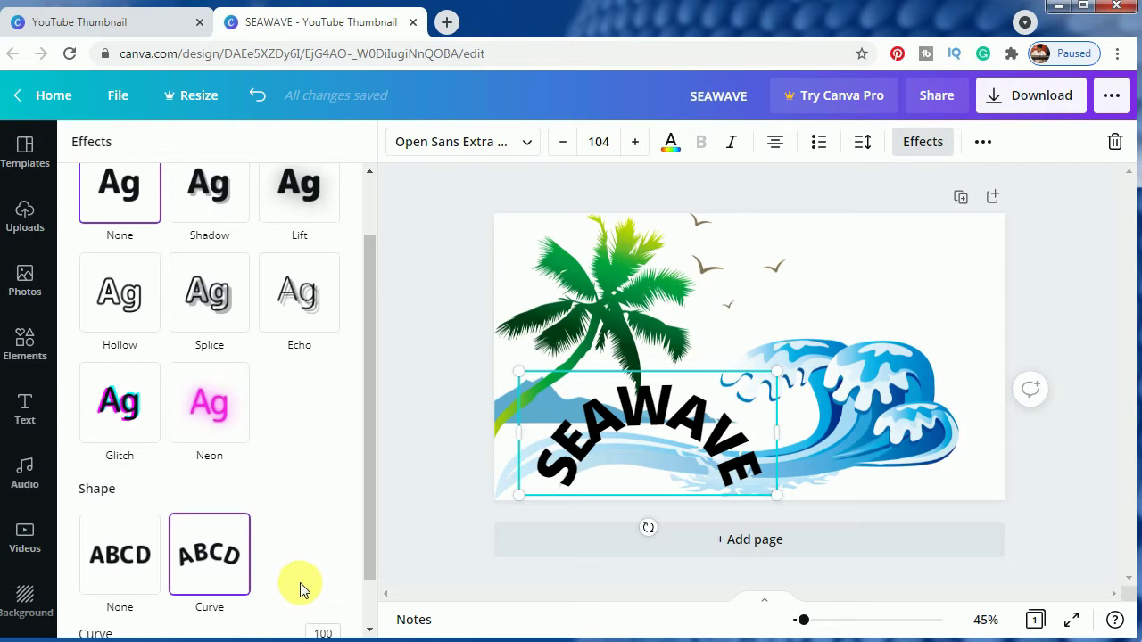
pyautogui.scroll(-1, 298, 591)
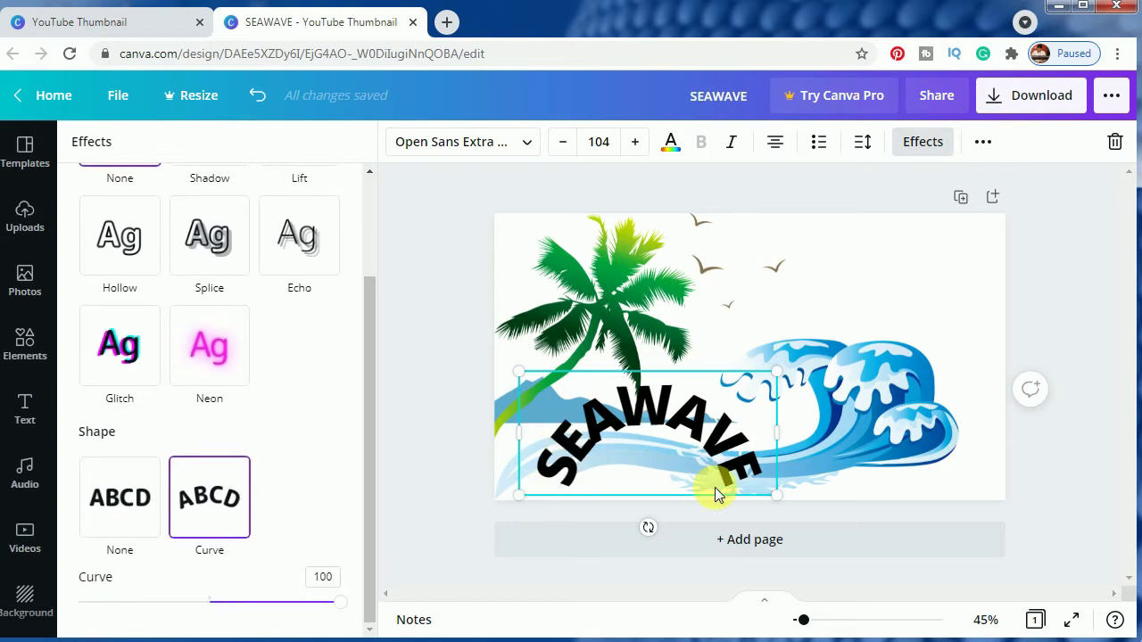
pyautogui.moveTo(344, 604); pyautogui.dragTo(134, 606)
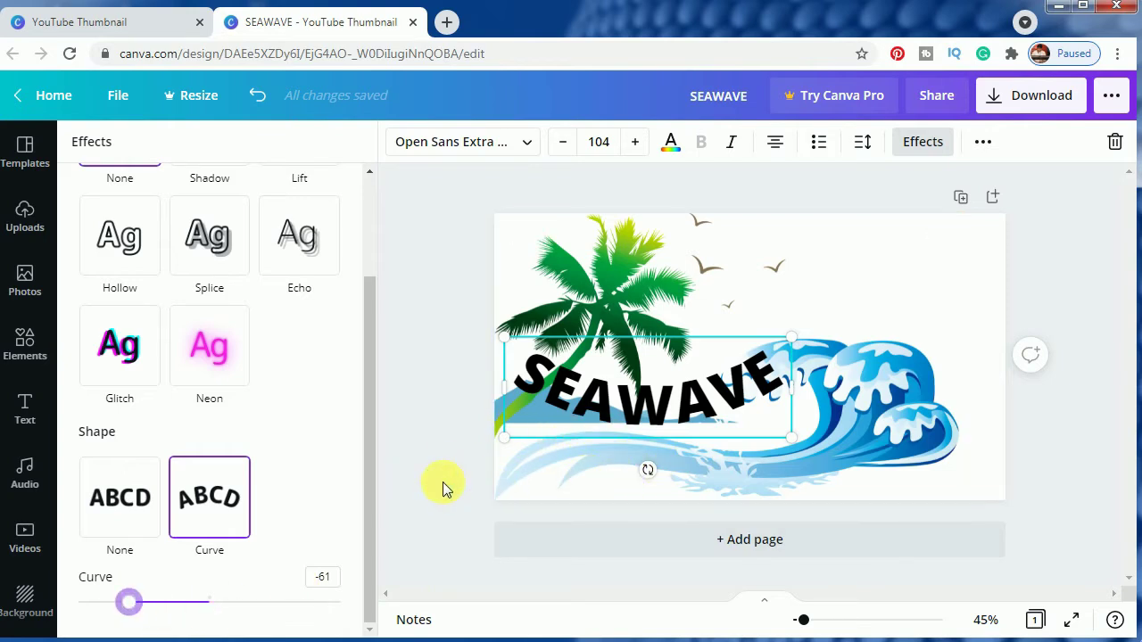
# Delete the curved SEAWAVE heading from the page.
pyautogui.click(555, 436)
pyautogui.click(568, 423)
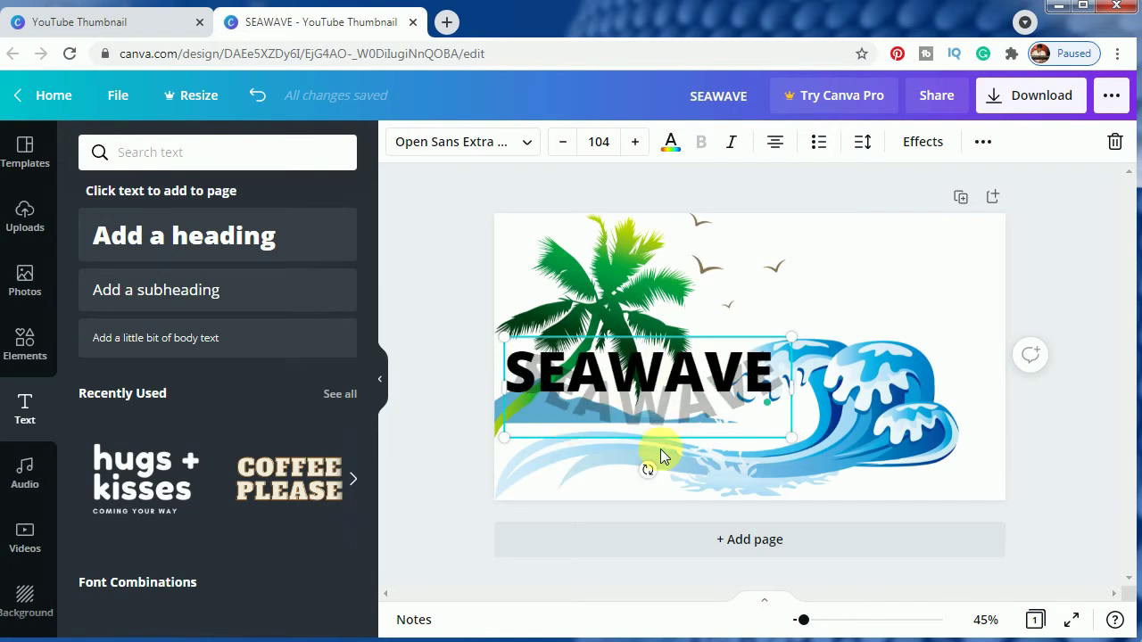
pyautogui.click(704, 468)
pyautogui.click(684, 394)
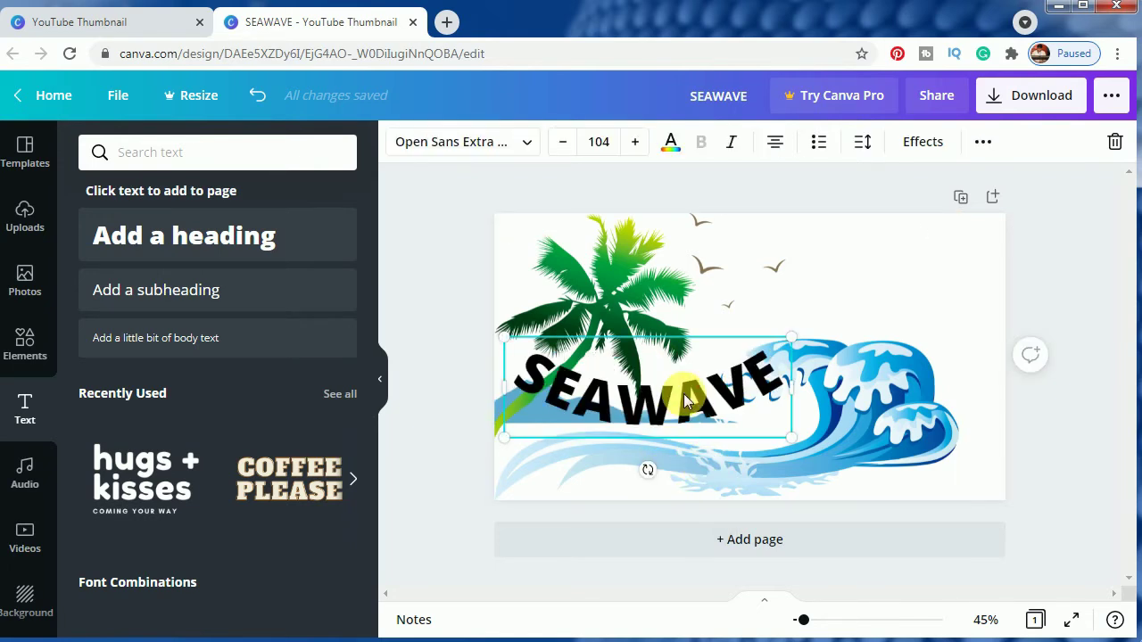
pyautogui.press('Delete')
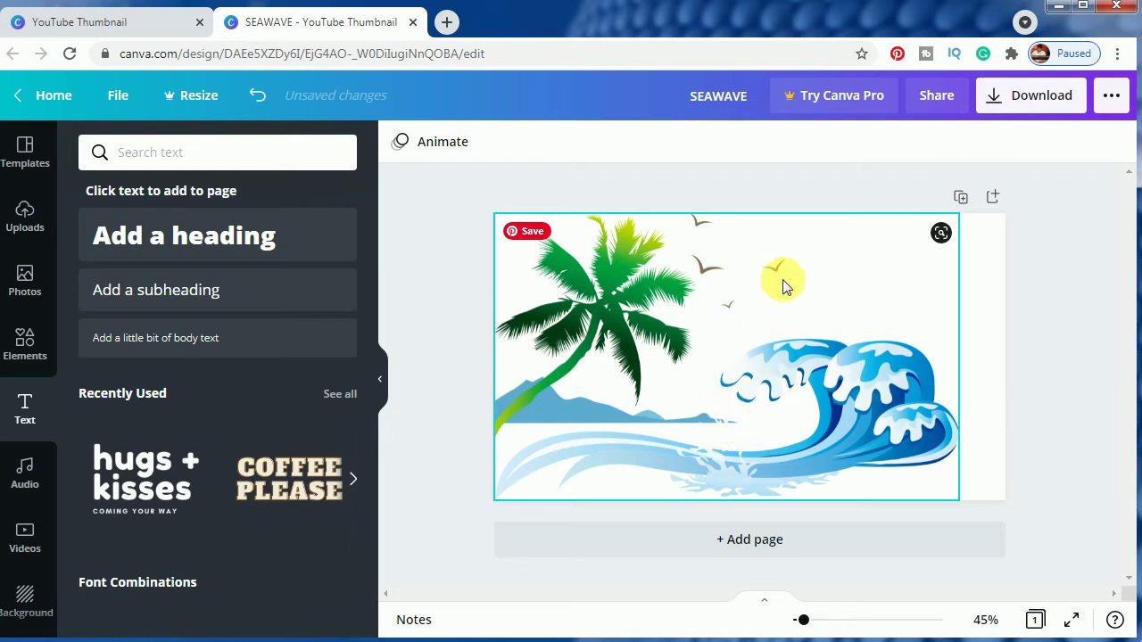
# Add two separate headings to the page, one reading "SEA" and the other "WAVE".
pyautogui.click(255, 235)
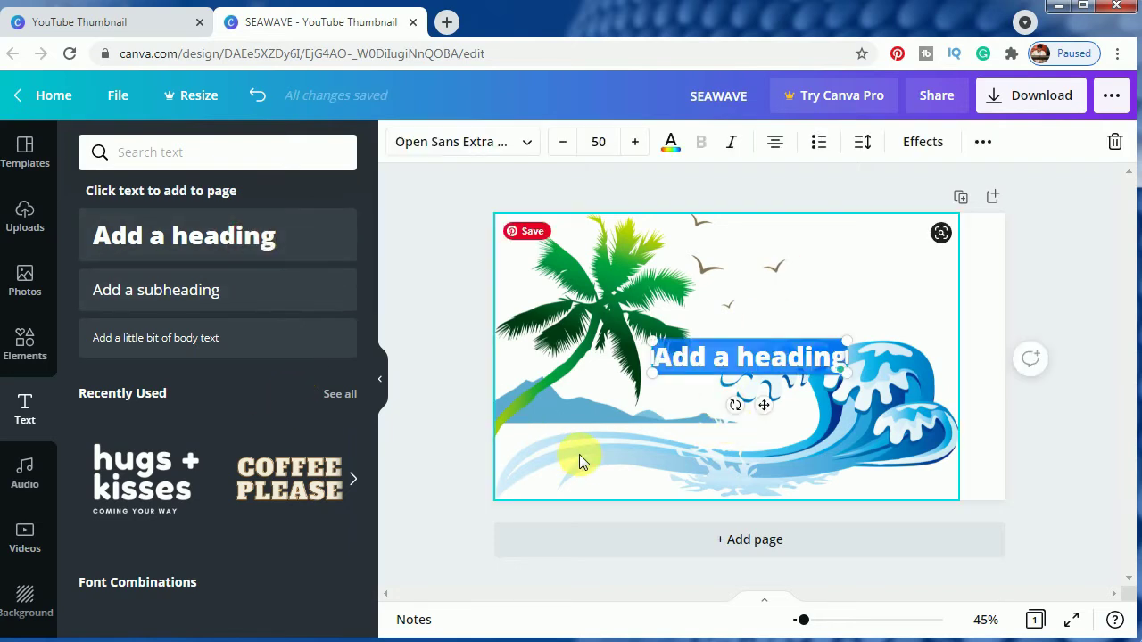
pyautogui.write('SEA')
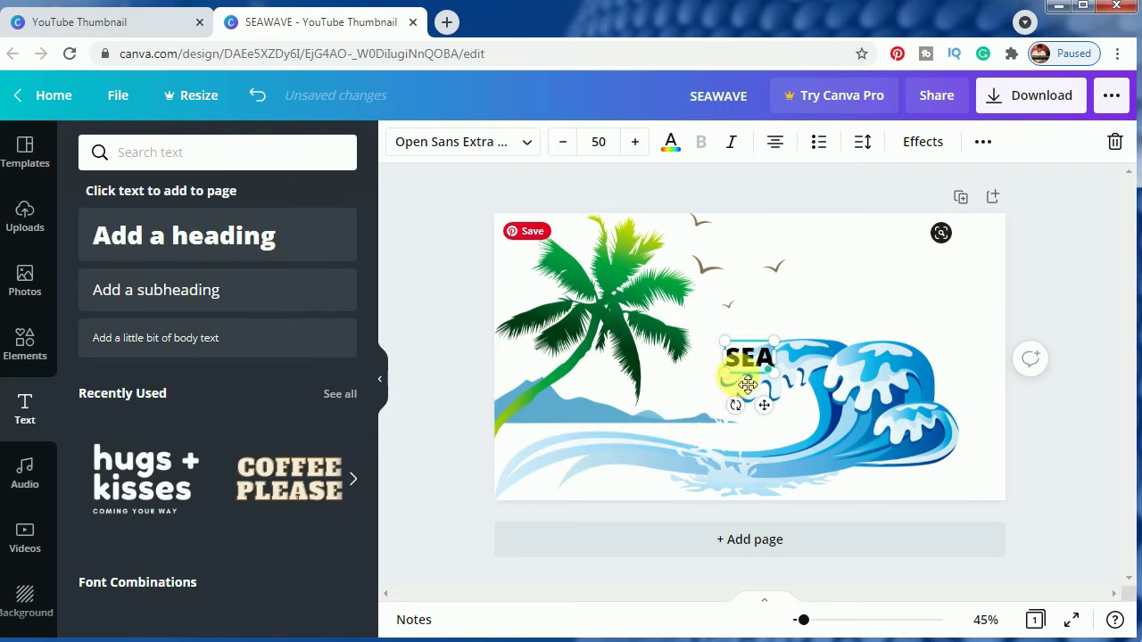
pyautogui.click(795, 464)
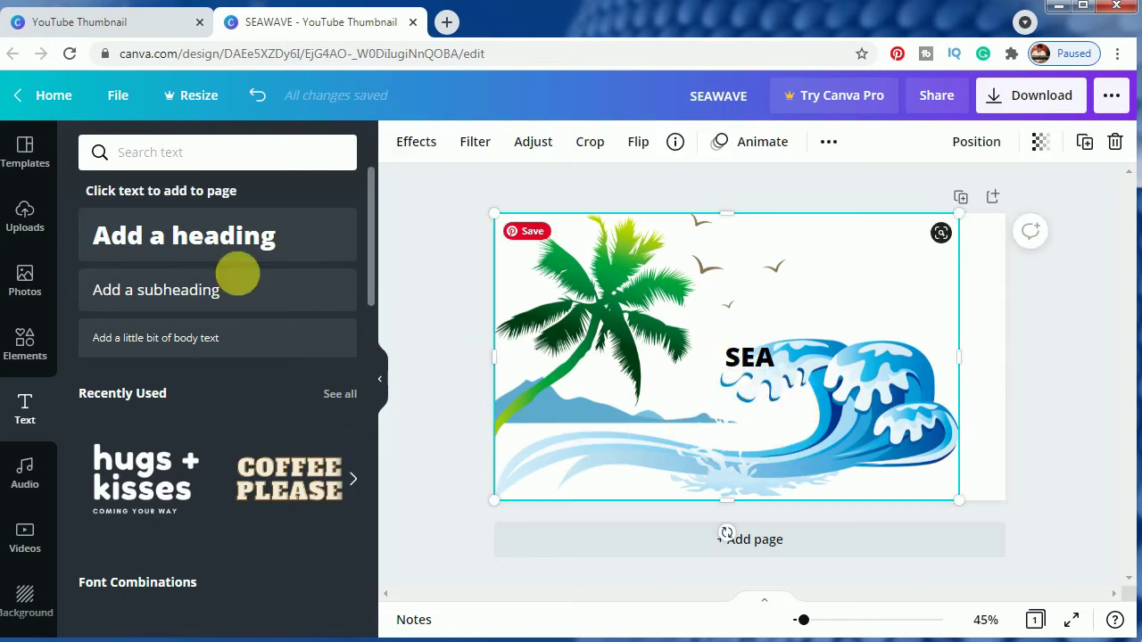
pyautogui.click(186, 235)
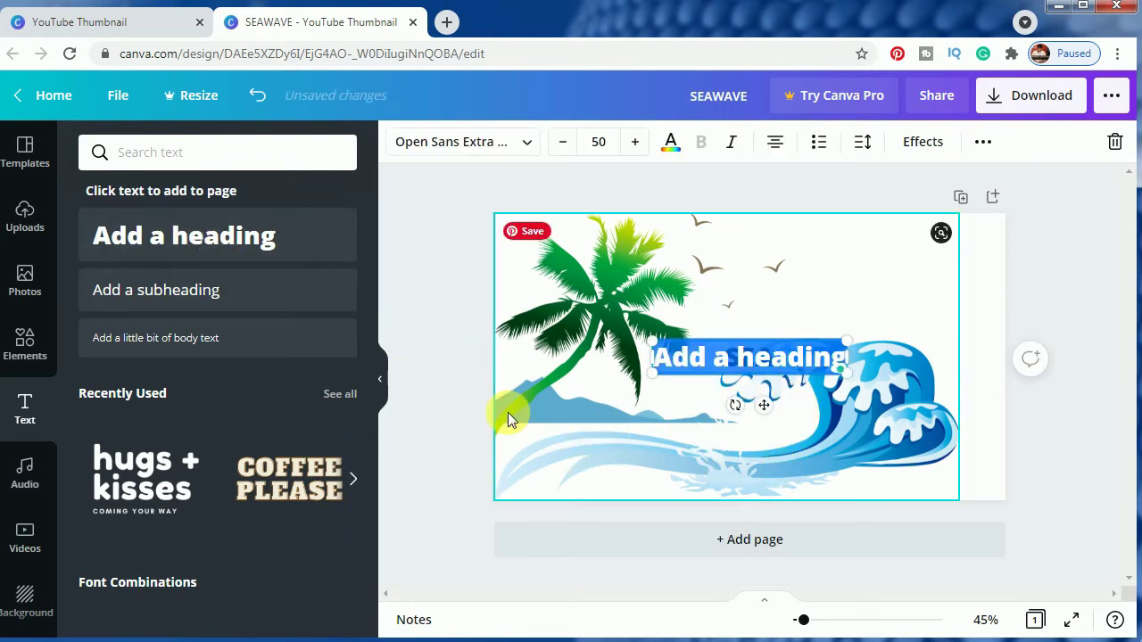
pyautogui.write('WAVE')
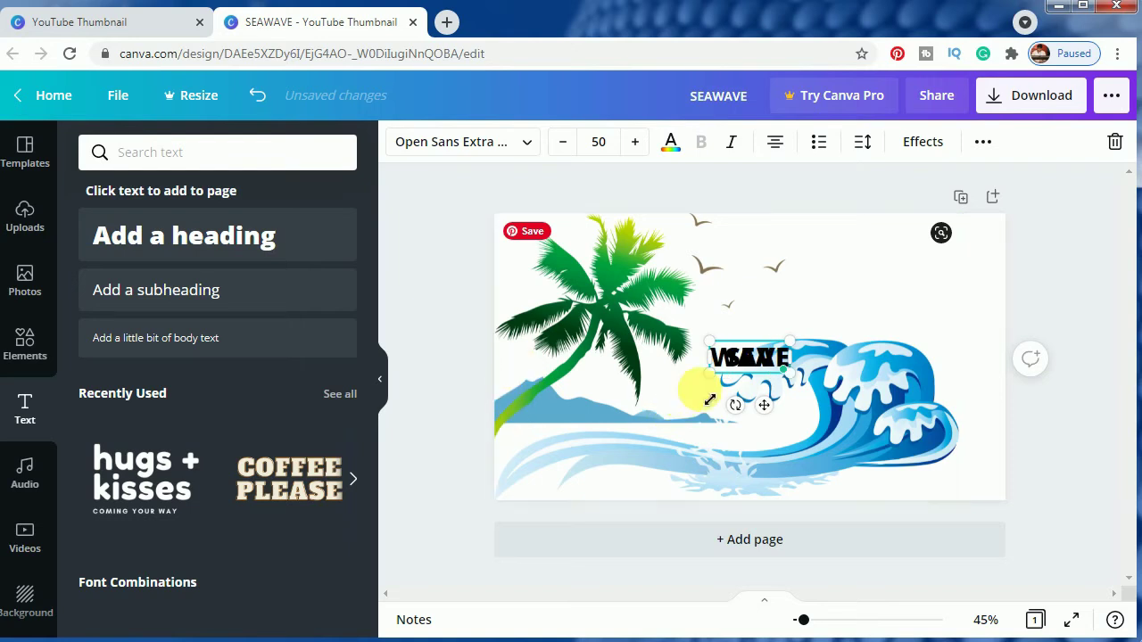
# Separate the two headings, placing SEA below the palm tree and WAVE to its right near the waterline.
pyautogui.moveTo(771, 408); pyautogui.dragTo(857, 447)
pyautogui.click(761, 378)
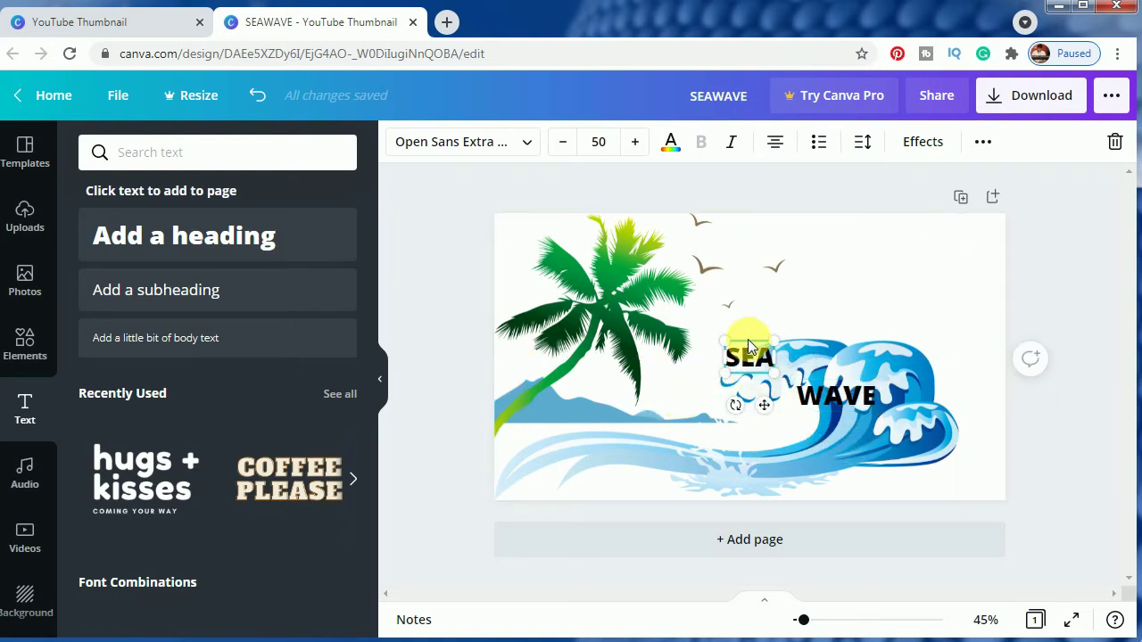
pyautogui.moveTo(765, 404); pyautogui.dragTo(586, 473)
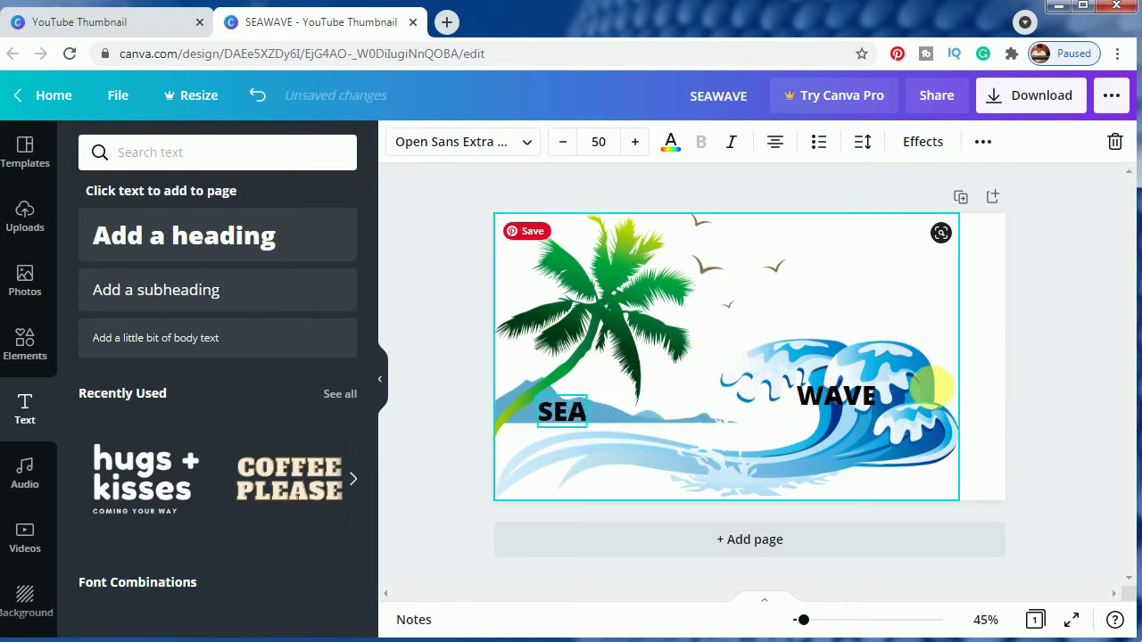
pyautogui.moveTo(855, 393); pyautogui.dragTo(683, 431)
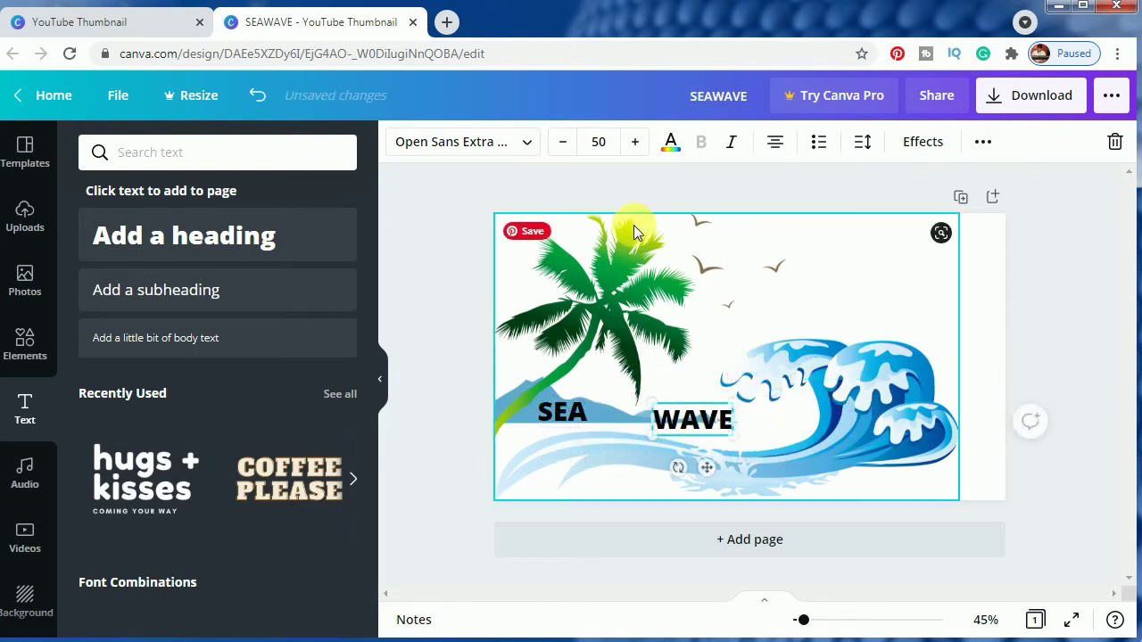
# Set the WAVE heading's font size to 104.
pyautogui.click(598, 142)
pyautogui.scroll(-5, 638, 375)
pyautogui.scroll(-2, 638, 399)
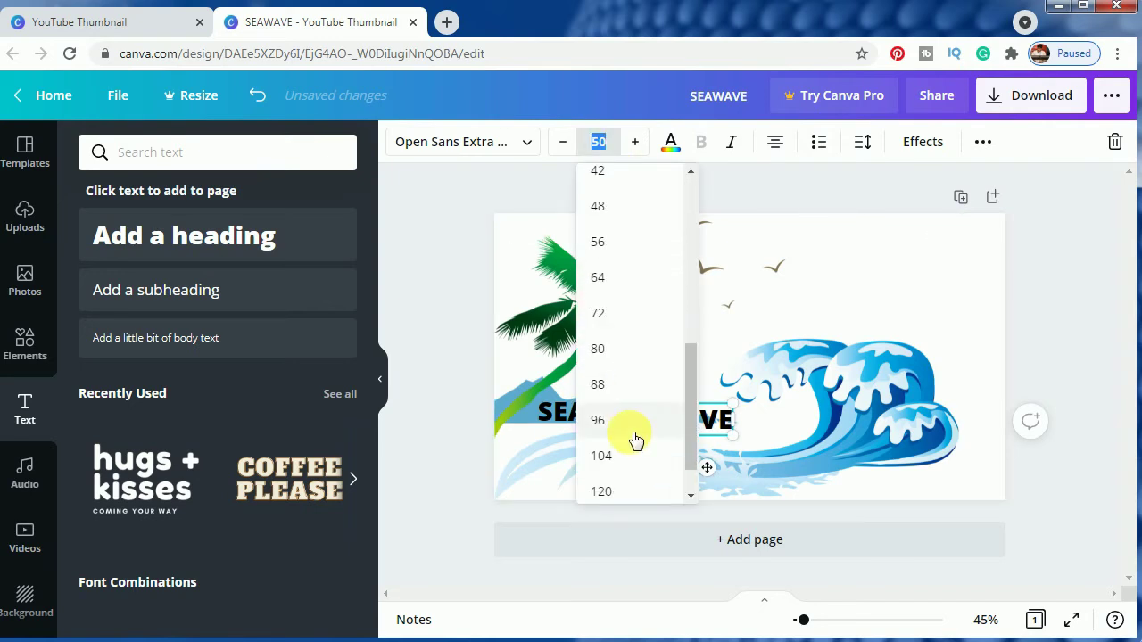
pyautogui.click(622, 454)
# Set the SEA heading's font size to 104 and shift the WAVE heading slightly up and to the right.
pyautogui.click(562, 412)
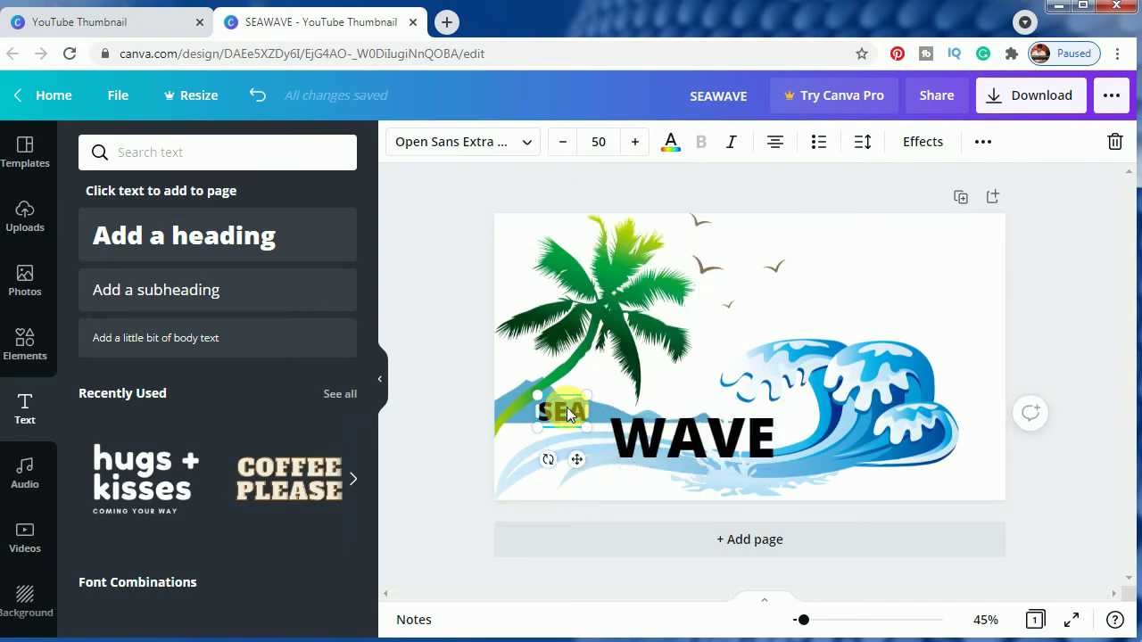
pyautogui.click(597, 141)
pyautogui.scroll(-1, 642, 359)
pyautogui.scroll(-6, 635, 384)
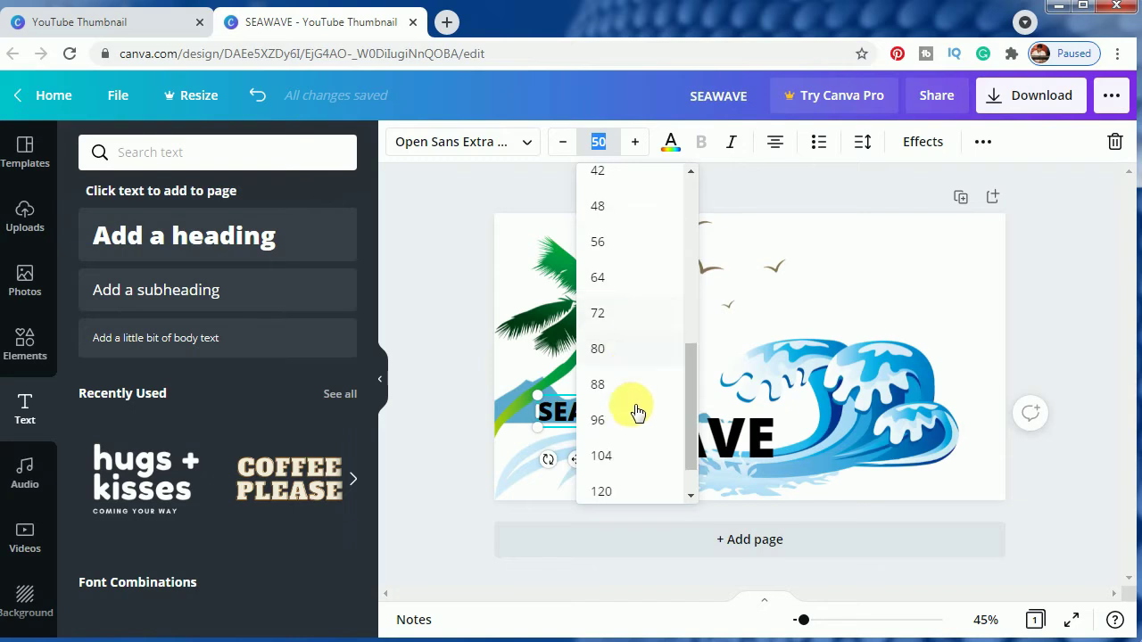
pyautogui.click(645, 453)
pyautogui.moveTo(704, 445); pyautogui.dragTo(724, 434)
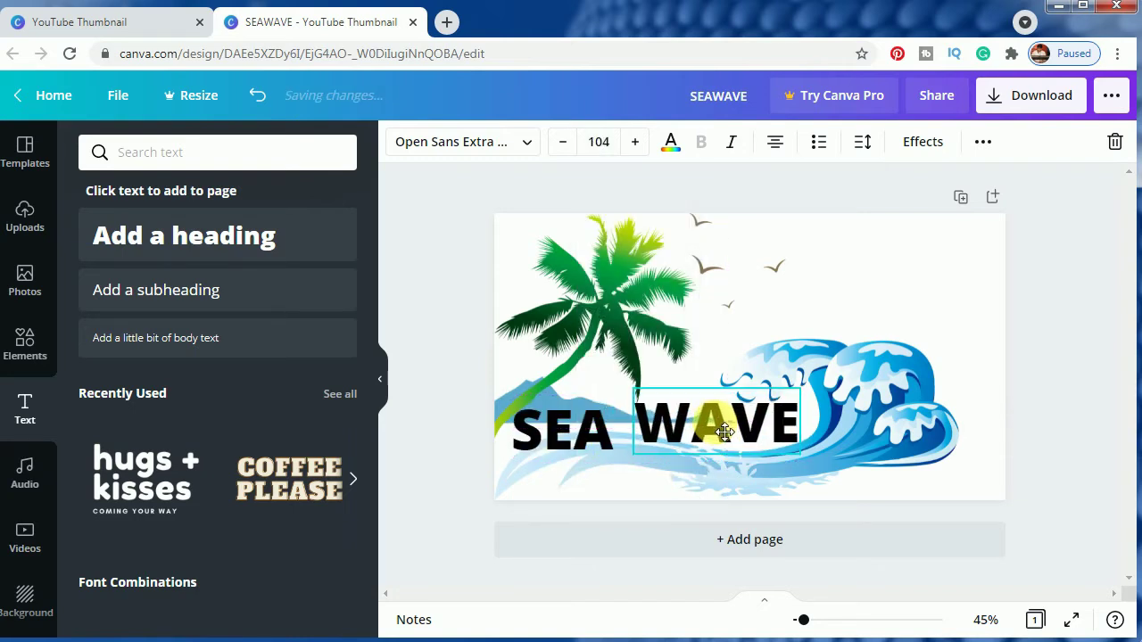
# Shift the SEA heading slightly up and to the right, and apply the Curve shape to it with a curve value of 59.
pyautogui.click(576, 437)
pyautogui.moveTo(577, 437); pyautogui.dragTo(595, 428)
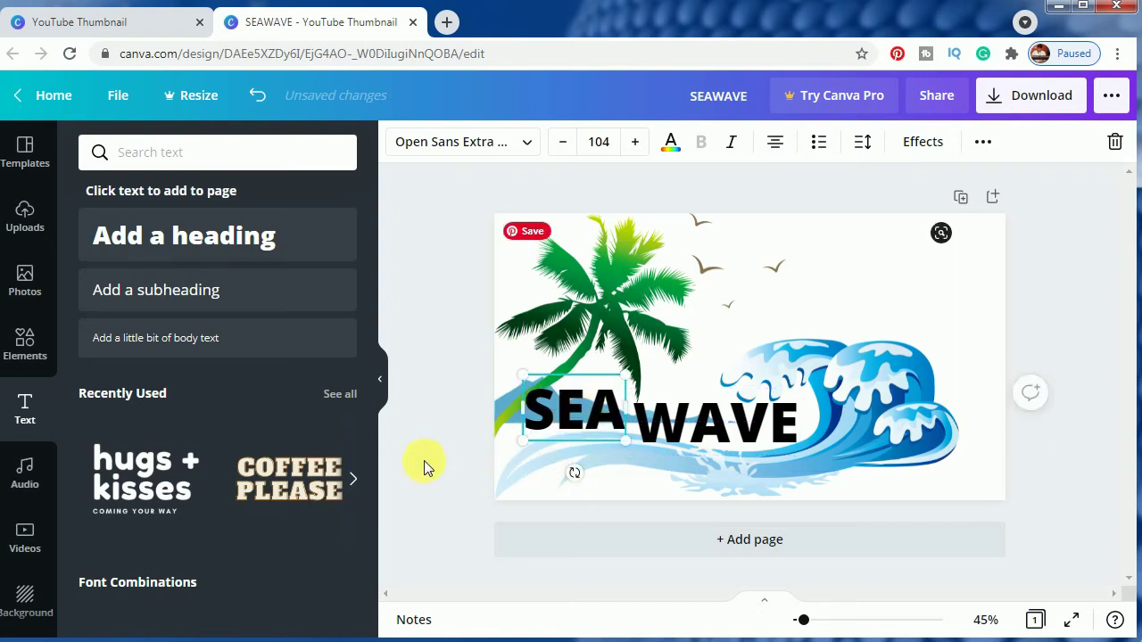
pyautogui.click(923, 141)
pyautogui.scroll(-2, 317, 482)
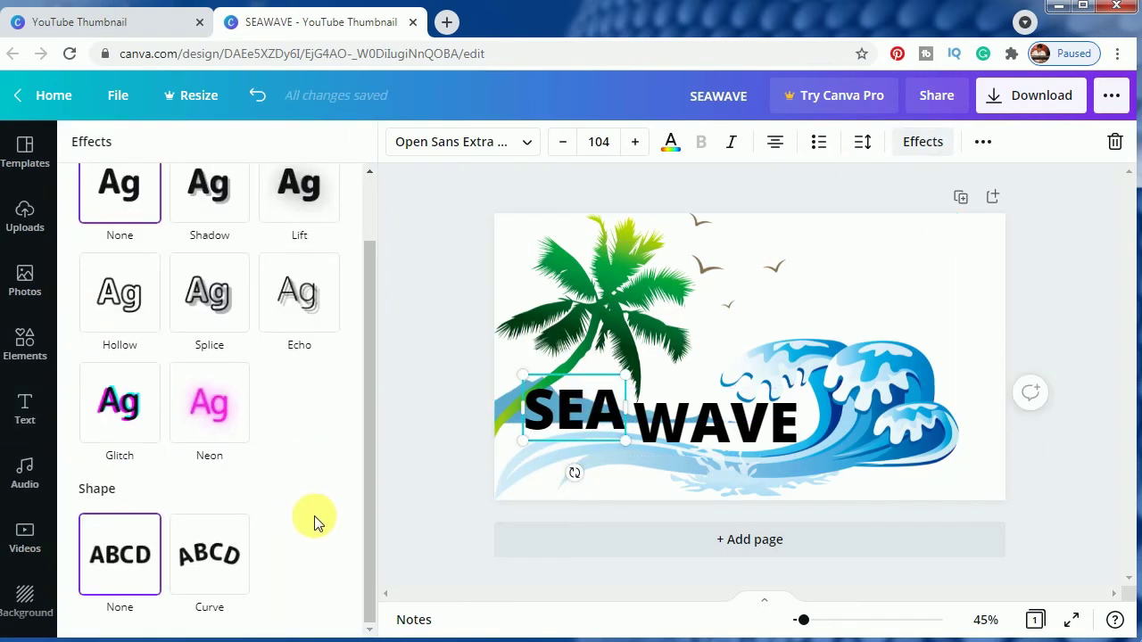
pyautogui.click(216, 535)
pyautogui.scroll(-1, 288, 542)
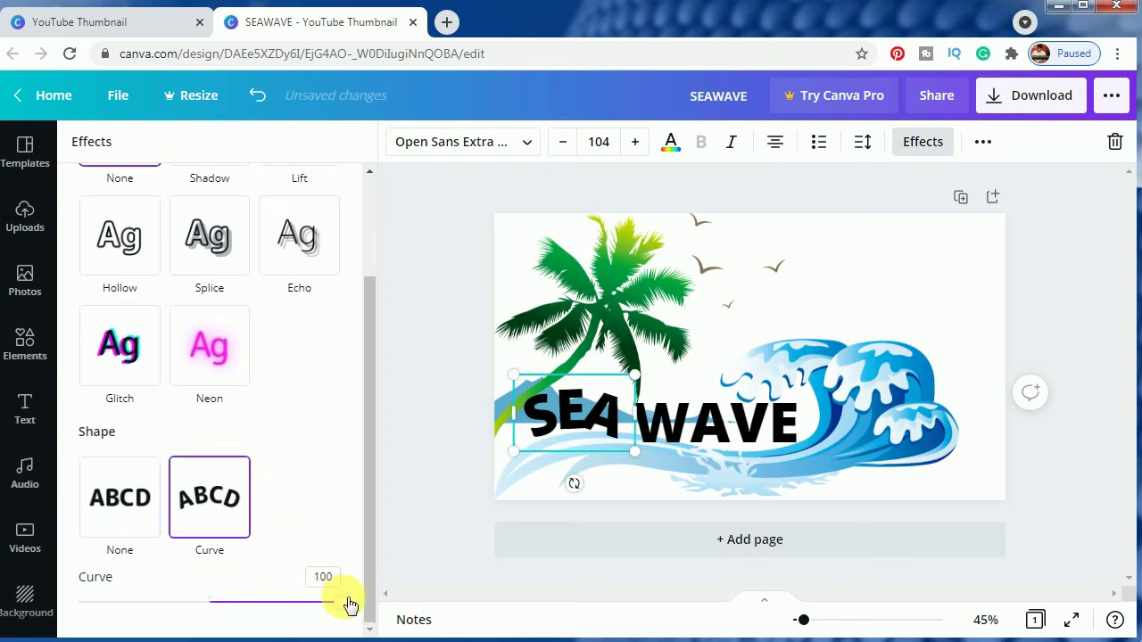
pyautogui.moveTo(349, 605); pyautogui.dragTo(292, 606)
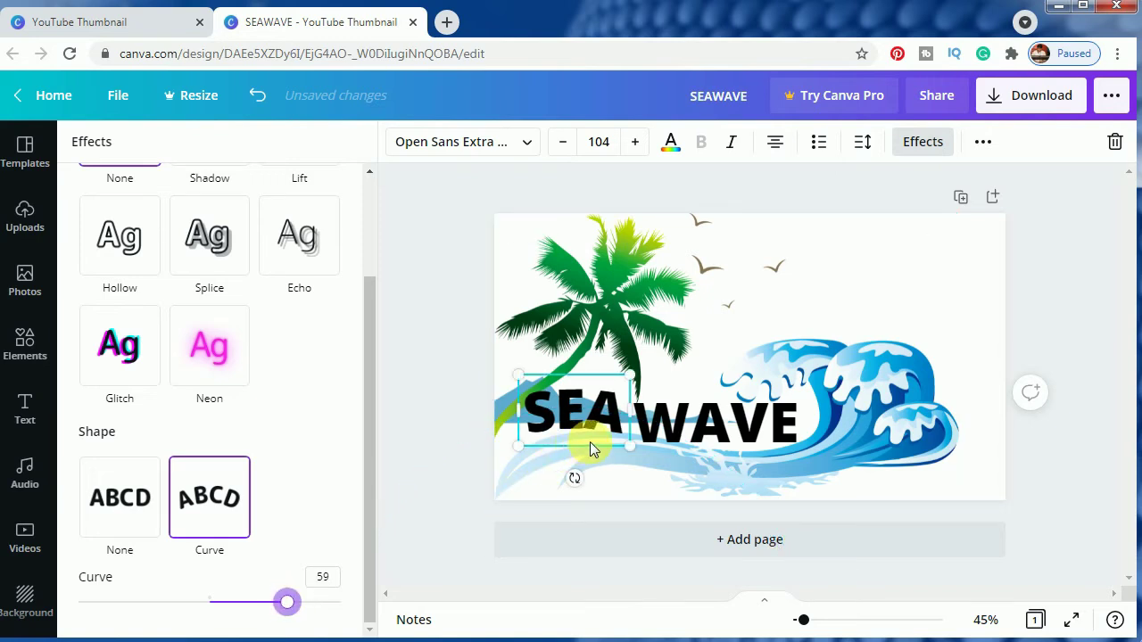
# Tilt the SEA heading slightly counterclockwise and nudge it into position beside the start of WAVE.
pyautogui.moveTo(575, 479); pyautogui.dragTo(587, 493)
pyautogui.moveTo(591, 401)
pyautogui.mouseDown()
pyautogui.moveTo(605, 410)
pyautogui.moveTo(593, 401)
pyautogui.mouseUp()
pyautogui.press('Up')
pyautogui.press('Up')
pyautogui.press('Up')
pyautogui.press('Up')
pyautogui.press('Up')
pyautogui.press('Up')
pyautogui.press('Up')
pyautogui.press('Up')
pyautogui.press('Up')
pyautogui.press('Up')
pyautogui.press('Down')
pyautogui.press('Down')
pyautogui.press('Down')
pyautogui.press('Down')
pyautogui.press('Left')
pyautogui.press('Left')
# Apply the Curve shape to the WAVE heading with a curve value of -70 and move it up against SEA.
pyautogui.click(702, 434)
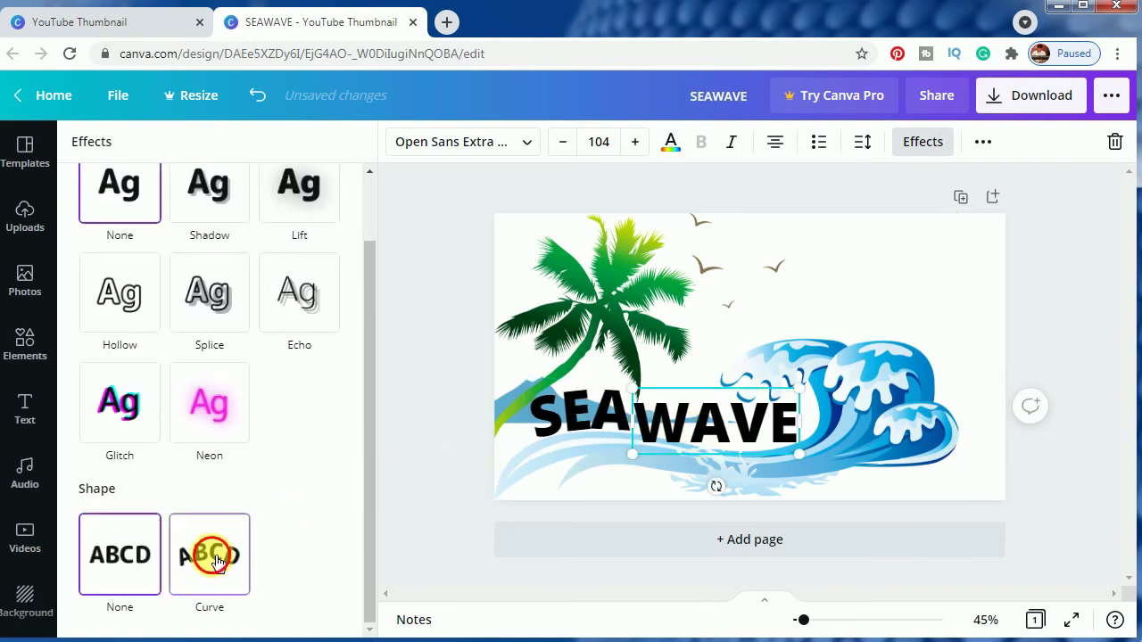
pyautogui.click(218, 563)
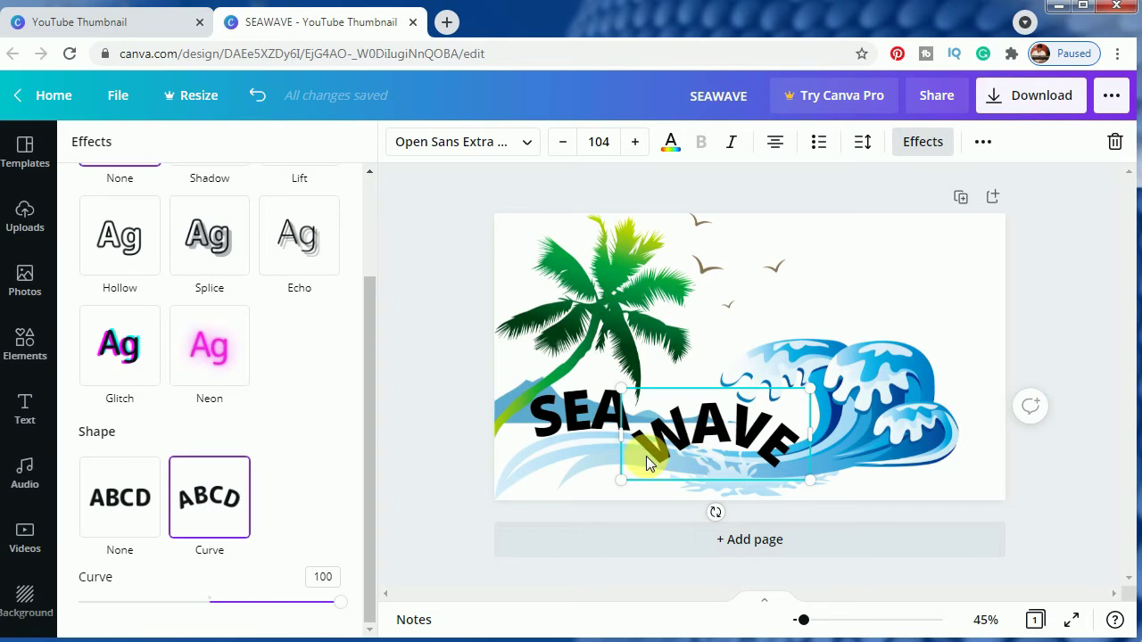
pyautogui.moveTo(340, 602); pyautogui.dragTo(117, 607)
pyautogui.moveTo(721, 449)
pyautogui.mouseDown()
pyautogui.moveTo(707, 429)
pyautogui.moveTo(727, 445)
pyautogui.mouseUp()
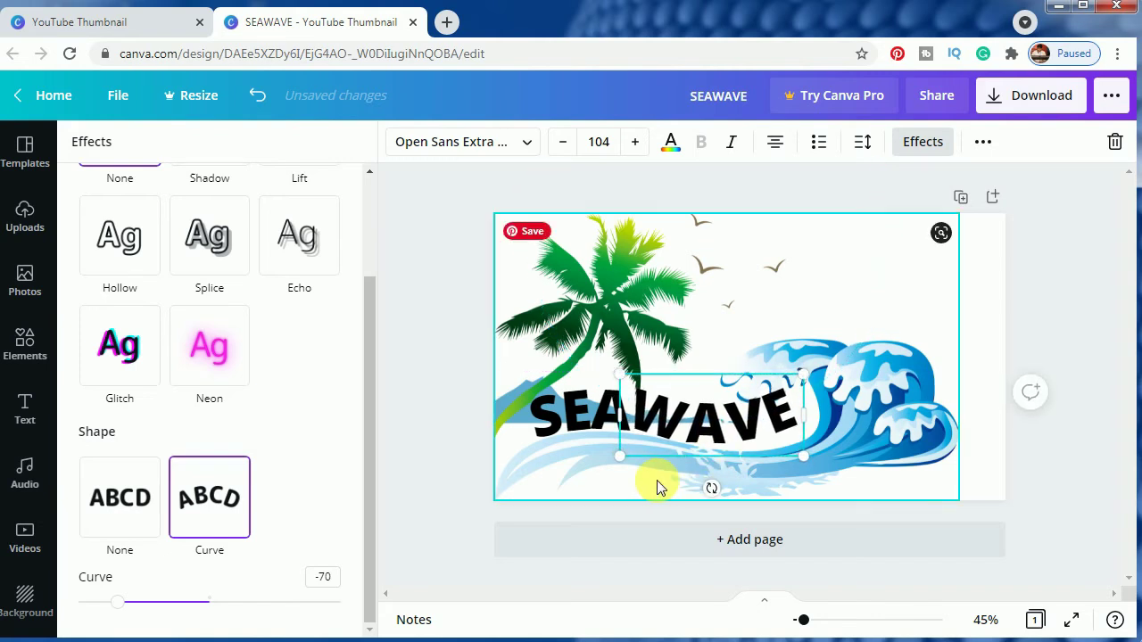
# Nudge the WAVE heading right and slightly down, away from SEA, and set its curve value to -74.
pyautogui.press('Right')
pyautogui.press('Right')
pyautogui.press('Right')
pyautogui.press('Right')
pyautogui.press('Right')
pyautogui.press('Right')
pyautogui.press('Right')
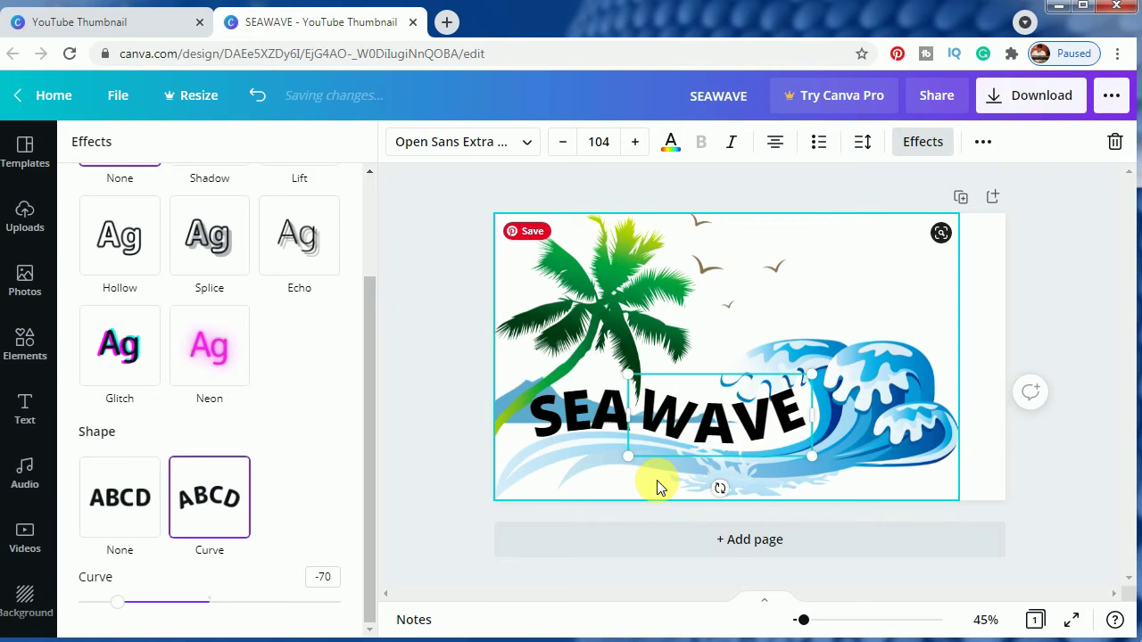
pyautogui.press('Down')
pyautogui.press('Down')
pyautogui.press('Down')
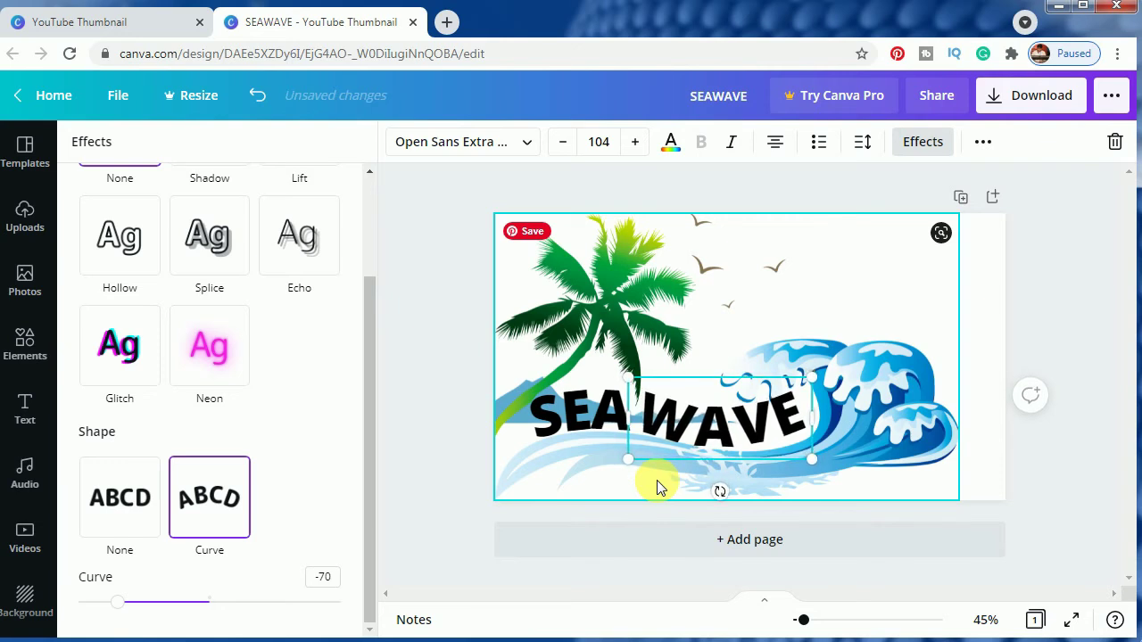
pyautogui.press('Down')
pyautogui.press('Right')
pyautogui.press('Right')
pyautogui.press('Right')
pyautogui.press('Right')
pyautogui.press('Right')
pyautogui.press('Right')
pyautogui.press('Right')
pyautogui.press('Right')
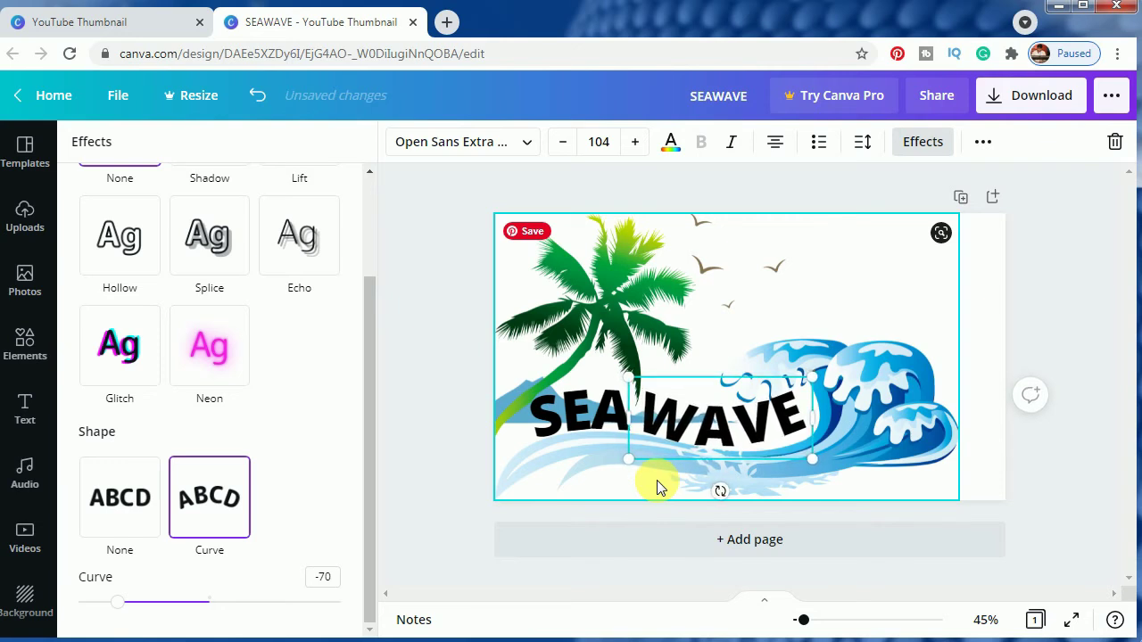
pyautogui.press('Down')
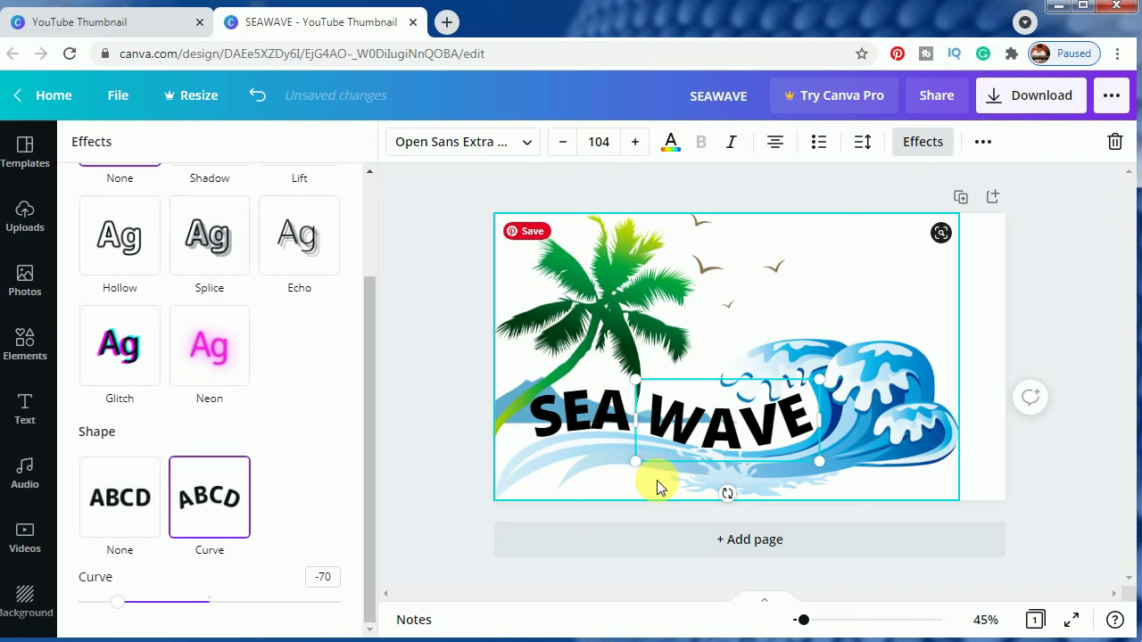
pyautogui.press('Down')
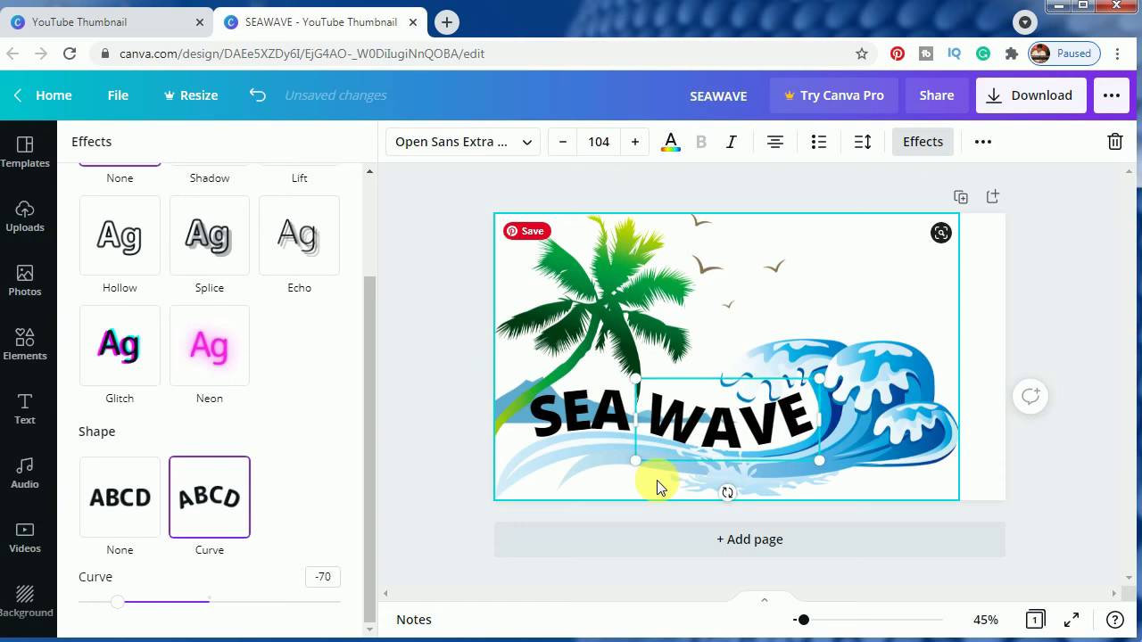
pyautogui.moveTo(117, 603); pyautogui.dragTo(114, 605)
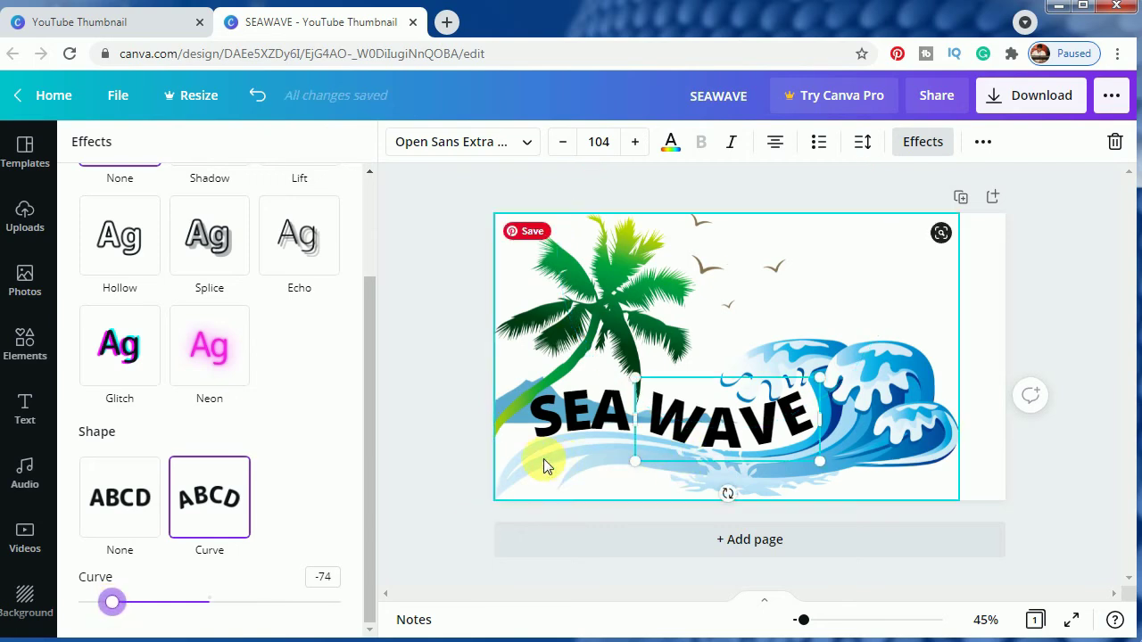
# Move the curved SEA heading right until its last letter meets the W of WAVE.
pyautogui.click(564, 422)
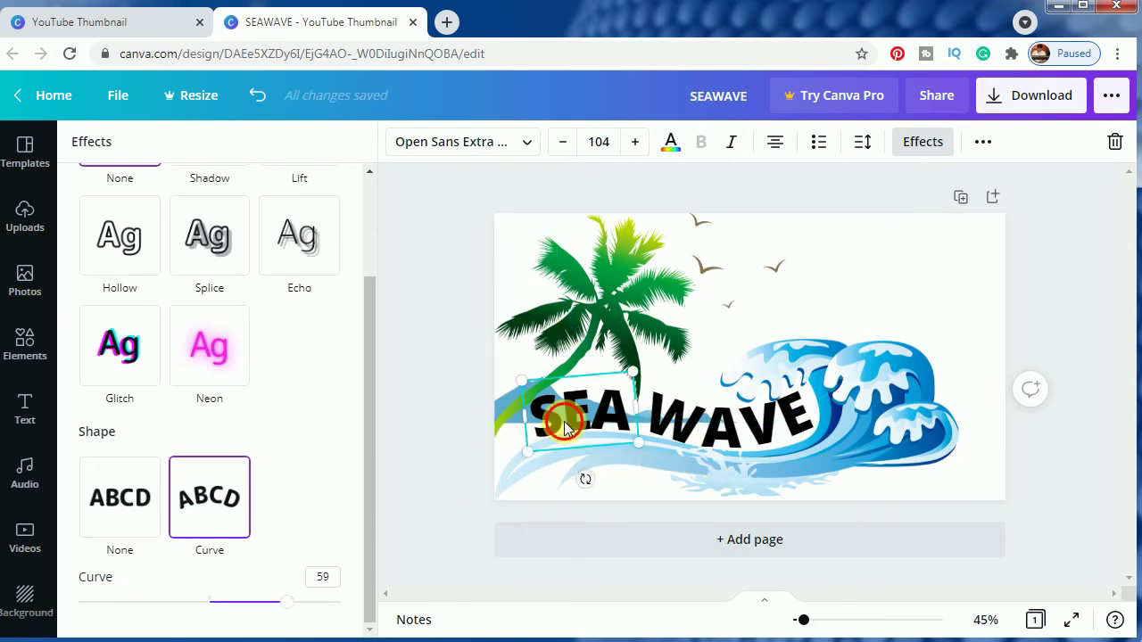
pyautogui.moveTo(564, 421); pyautogui.dragTo(584, 432)
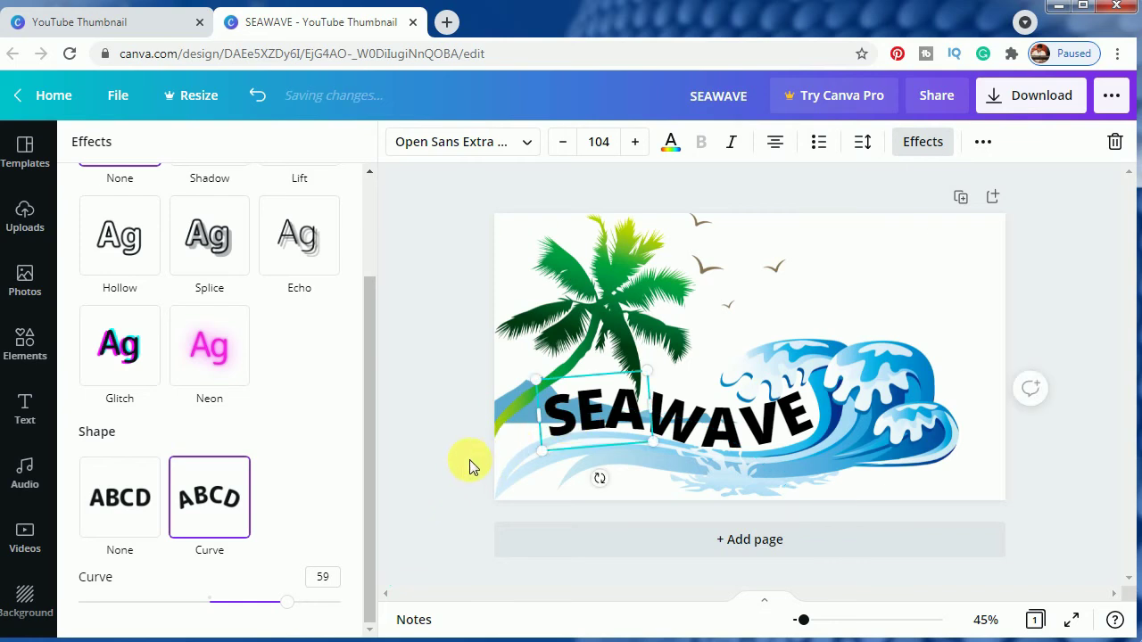
pyautogui.click(464, 456)
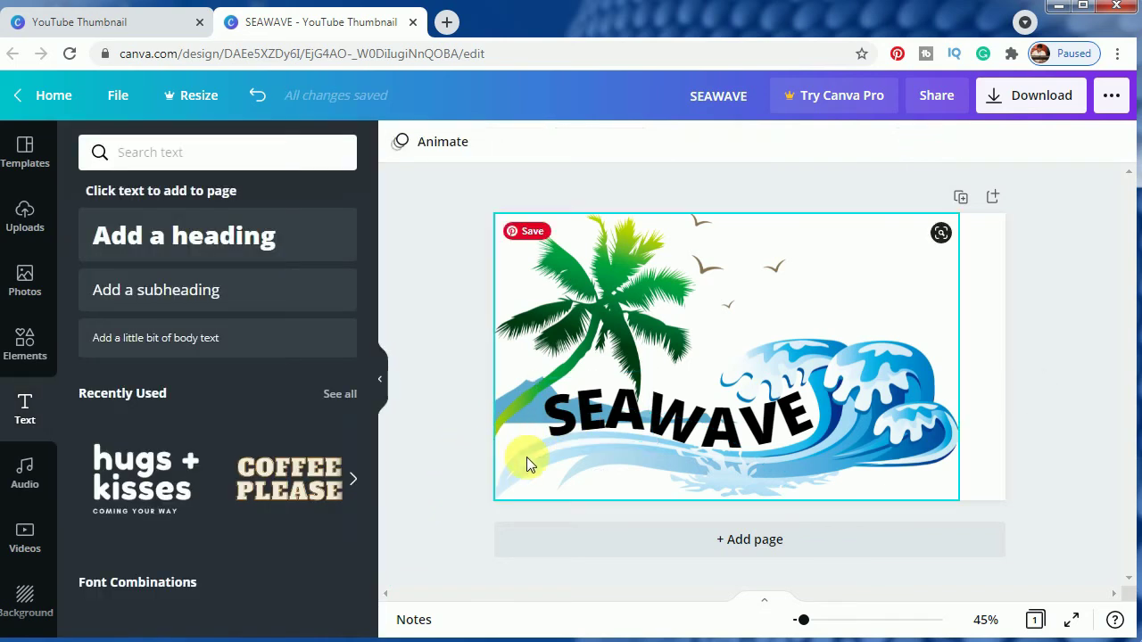
# Slightly increase the letter spacing of the SEA heading.
pyautogui.click(615, 422)
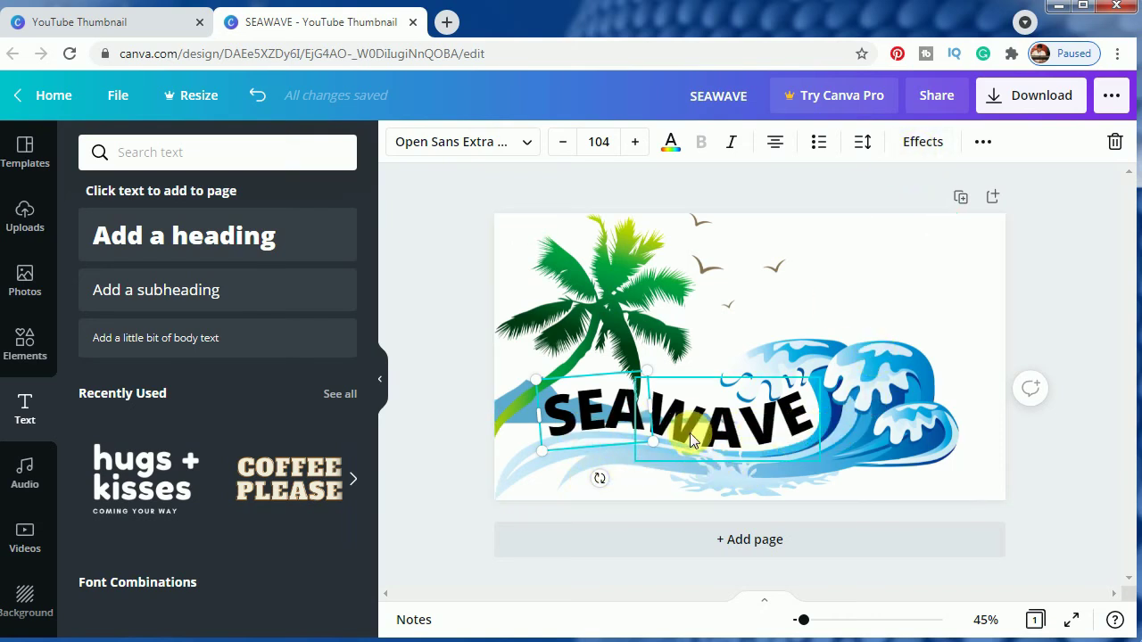
pyautogui.click(862, 142)
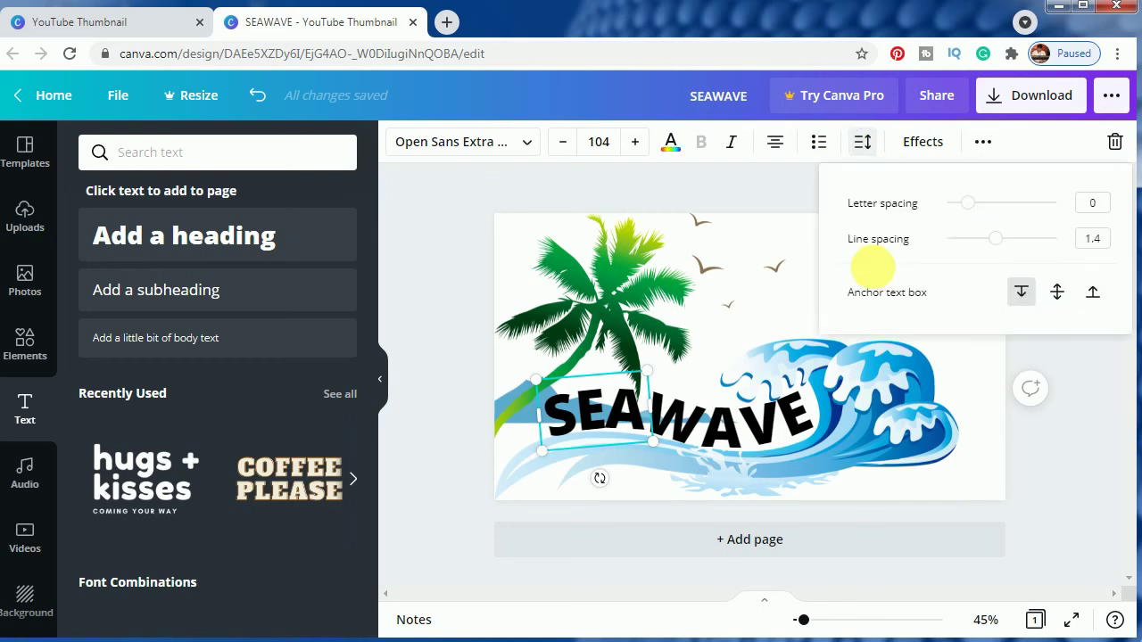
pyautogui.click(969, 203)
pyautogui.moveTo(977, 206); pyautogui.dragTo(978, 205)
pyautogui.click(1041, 430)
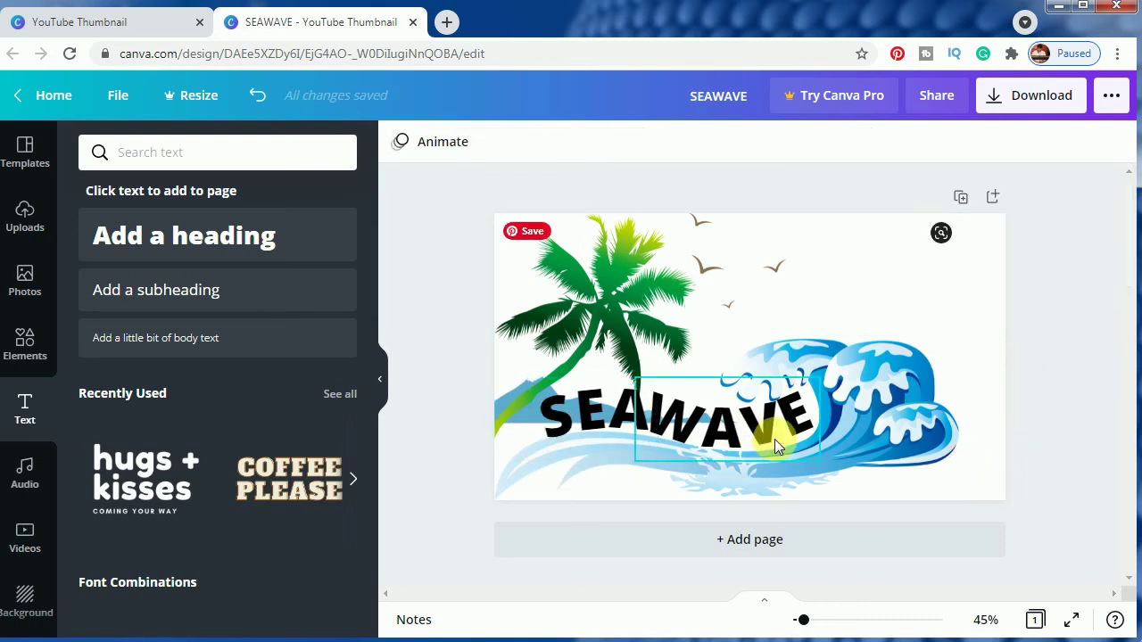
# Nudge the SEA heading slightly left to even out the gap between its A and the W of WAVE.
pyautogui.click(577, 418)
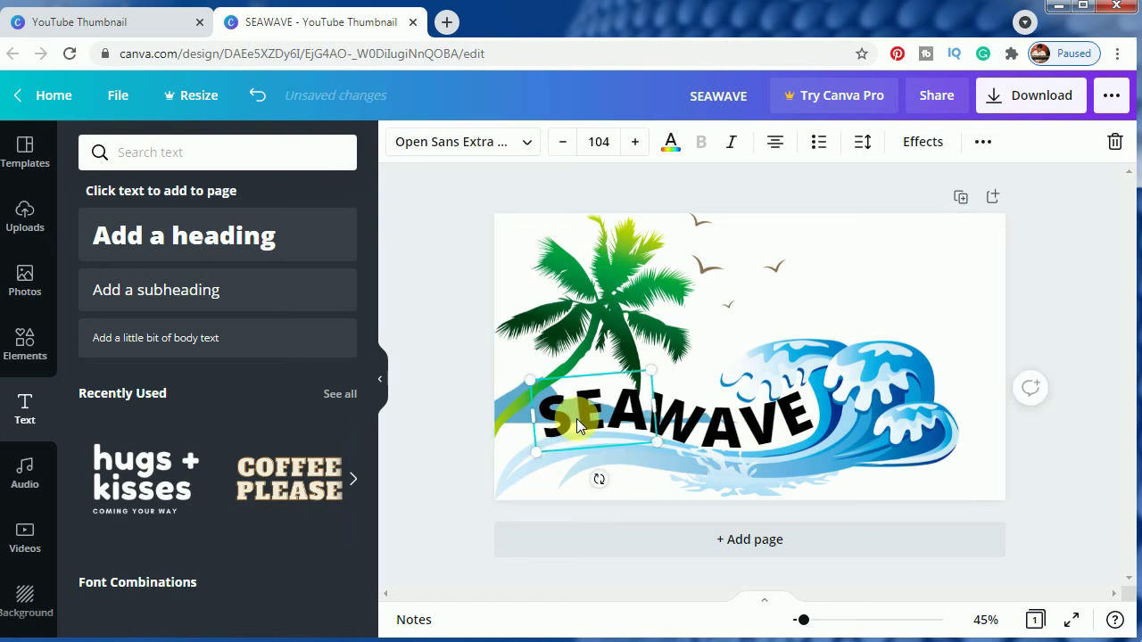
pyautogui.press('Left')
pyautogui.press('Left')
pyautogui.press('Left')
pyautogui.click(1071, 525)
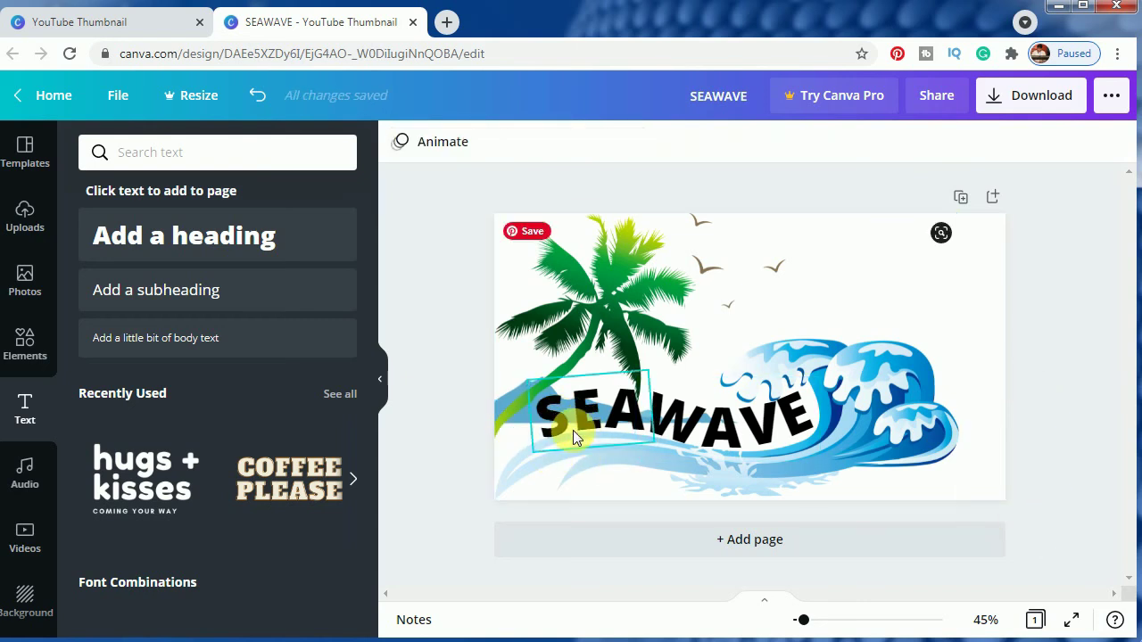
# Give the SEA heading the custom dark teal text colour #0A2627.
pyautogui.click(551, 405)
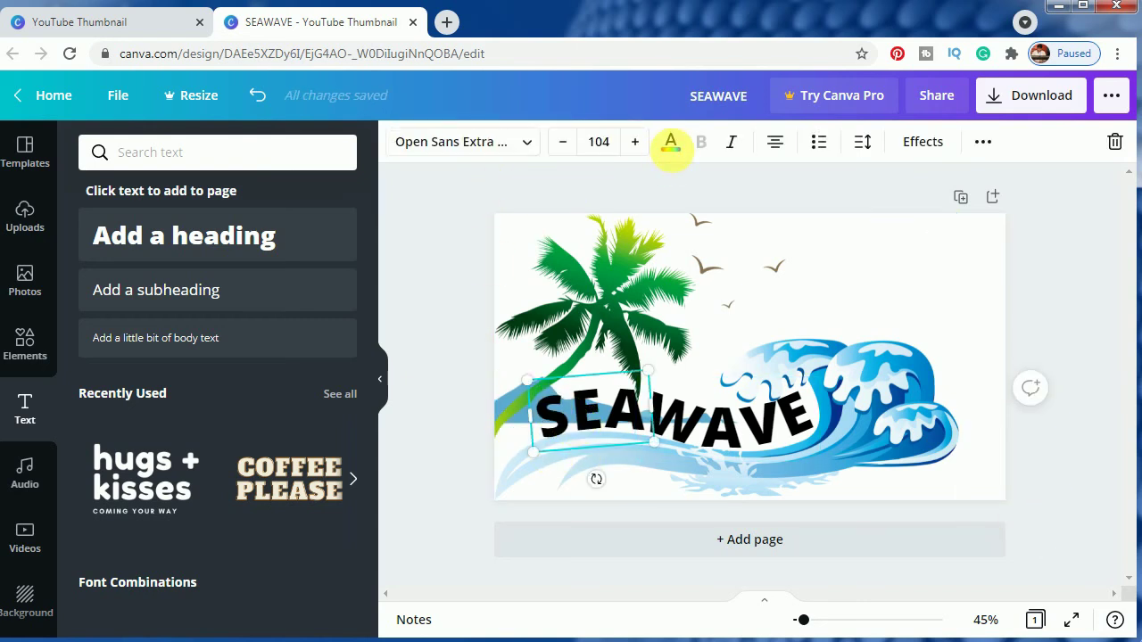
pyautogui.click(671, 141)
pyautogui.click(96, 234)
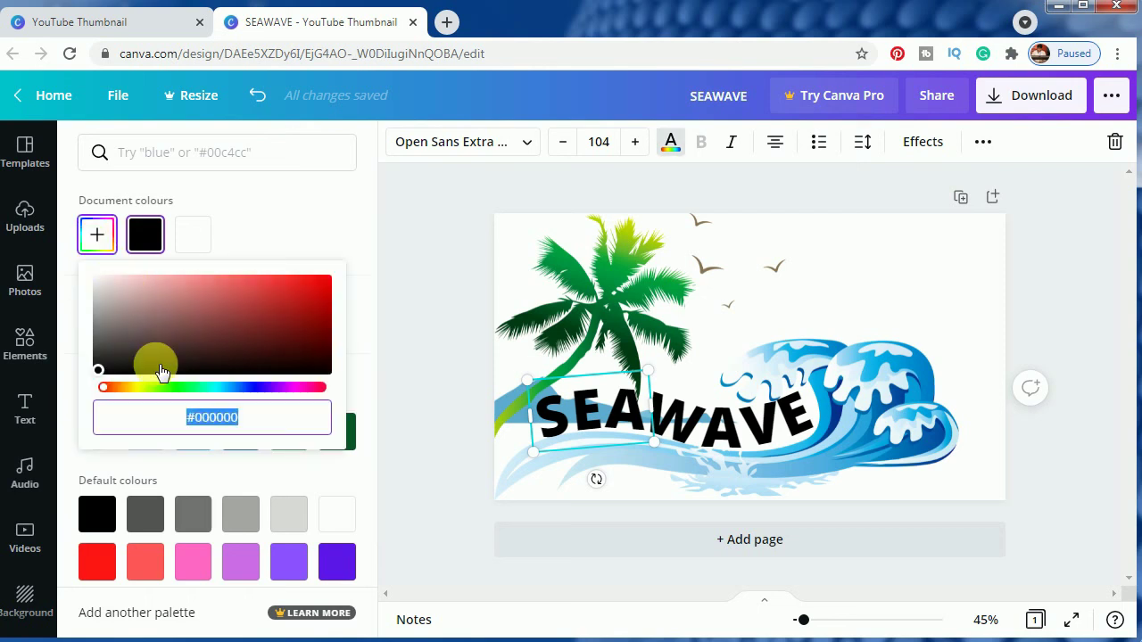
pyautogui.click(116, 387)
pyautogui.moveTo(148, 390); pyautogui.dragTo(213, 388)
pyautogui.moveTo(234, 339); pyautogui.dragTo(270, 362)
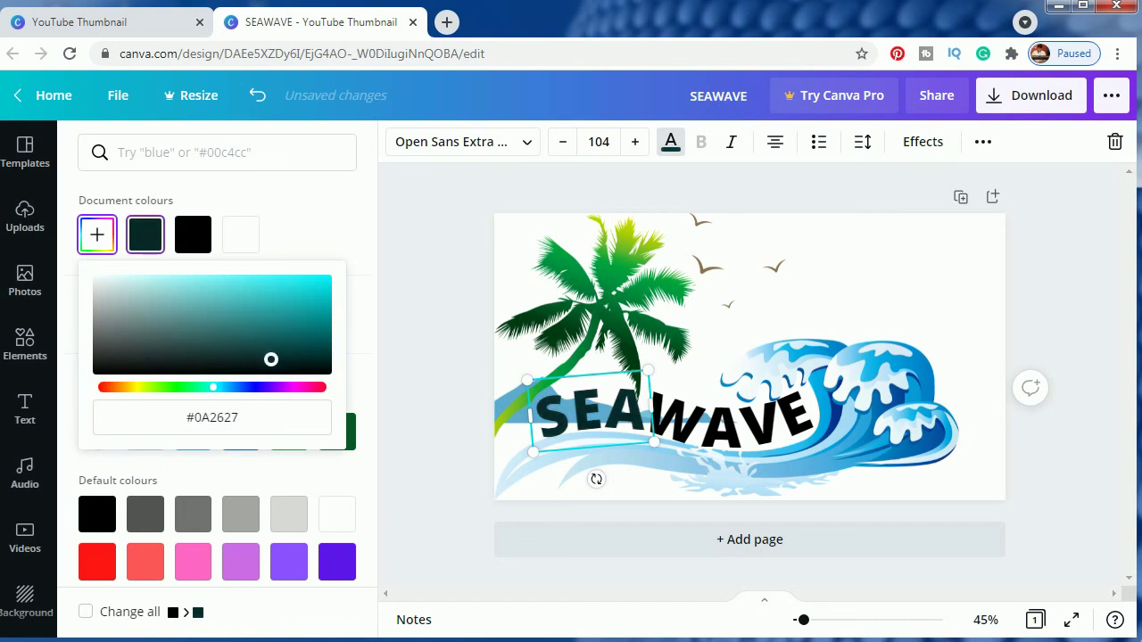
# Apply the same dark teal document colour to the WAVE heading and deselect it.
pyautogui.click(696, 430)
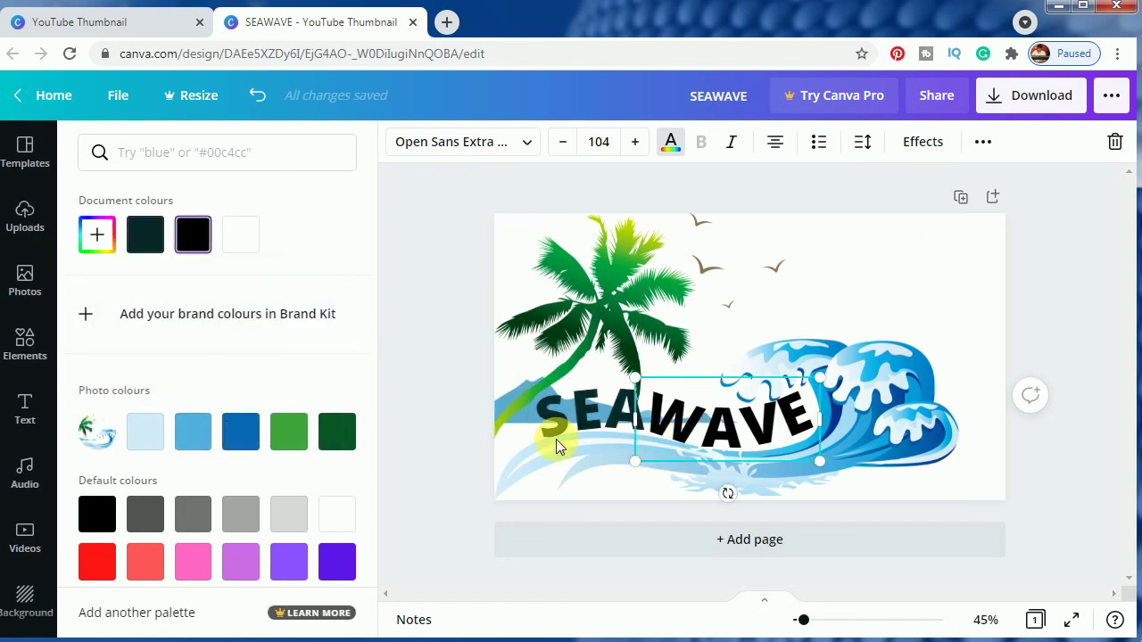
pyautogui.click(96, 234)
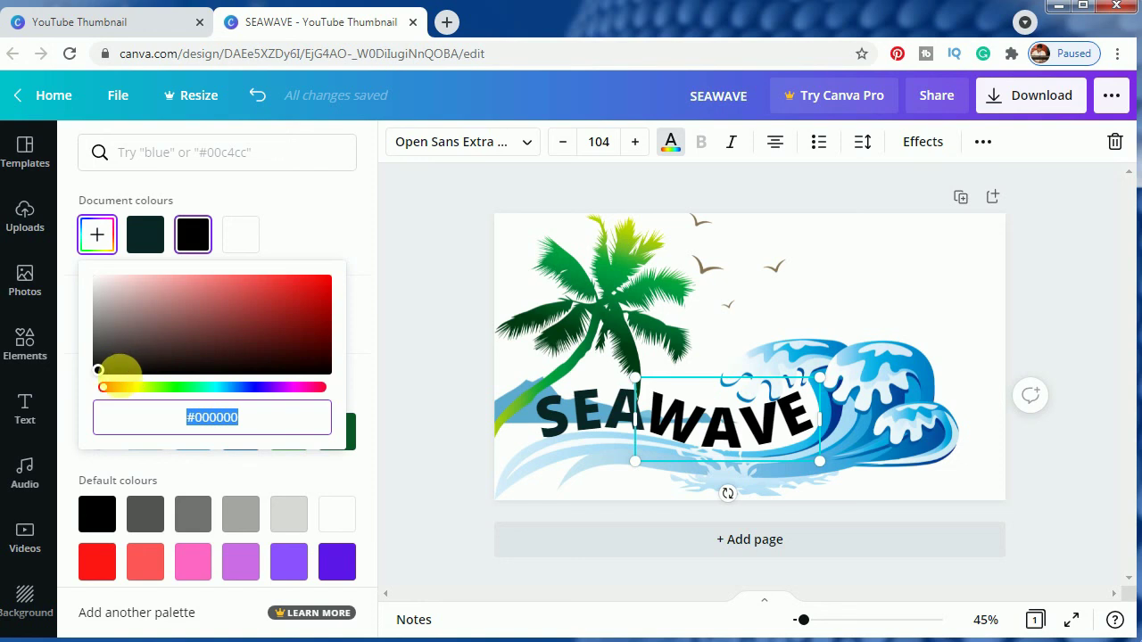
pyautogui.click(145, 233)
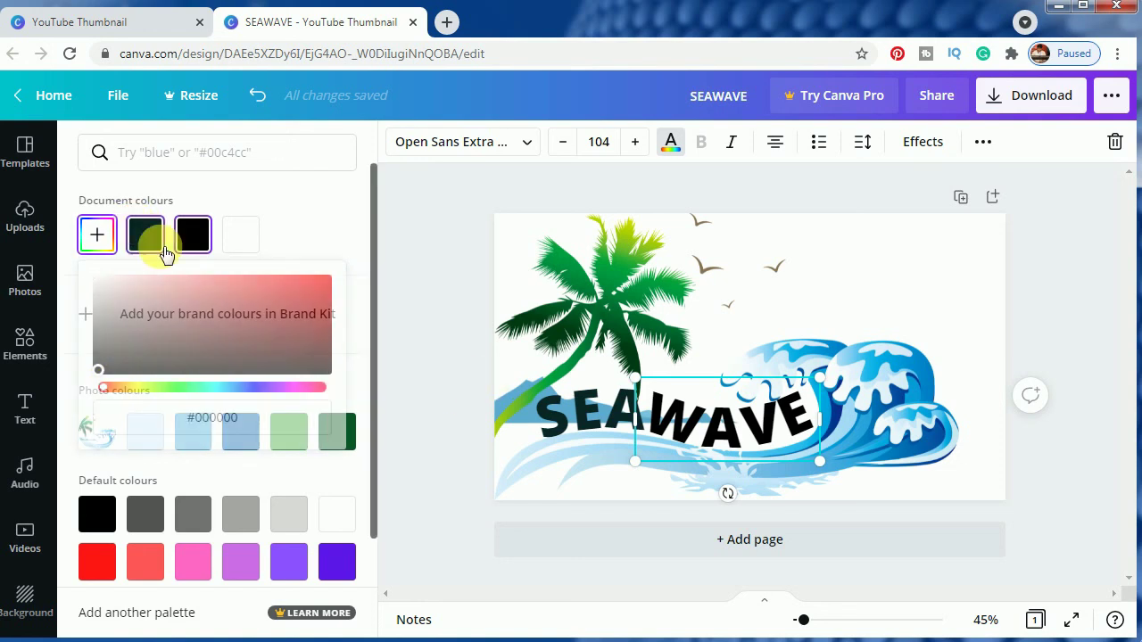
pyautogui.click(1041, 332)
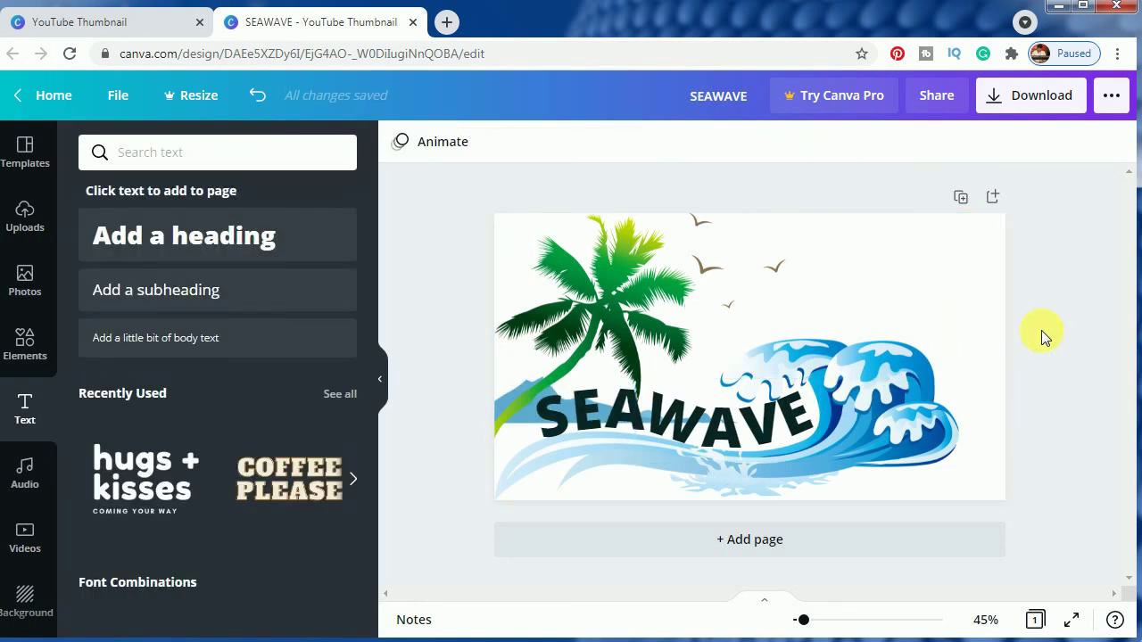